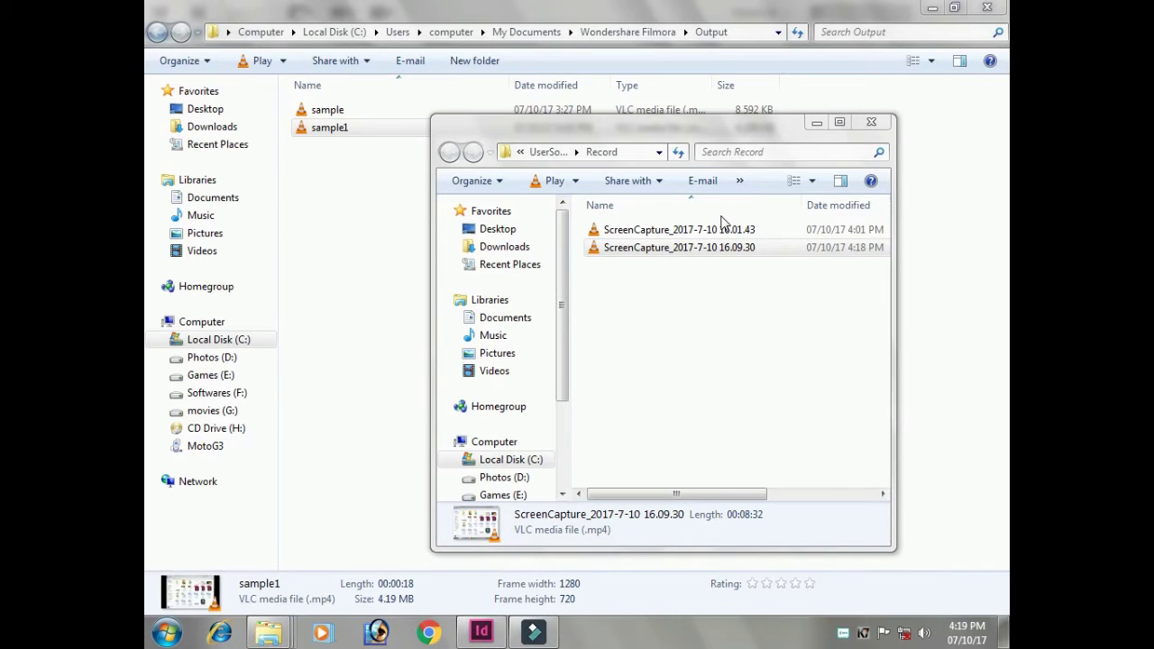
- Close the Record and Output folder windows and switch to Wondershare Filmora
{"action": "left_click", "coordinate": [721, 327]}
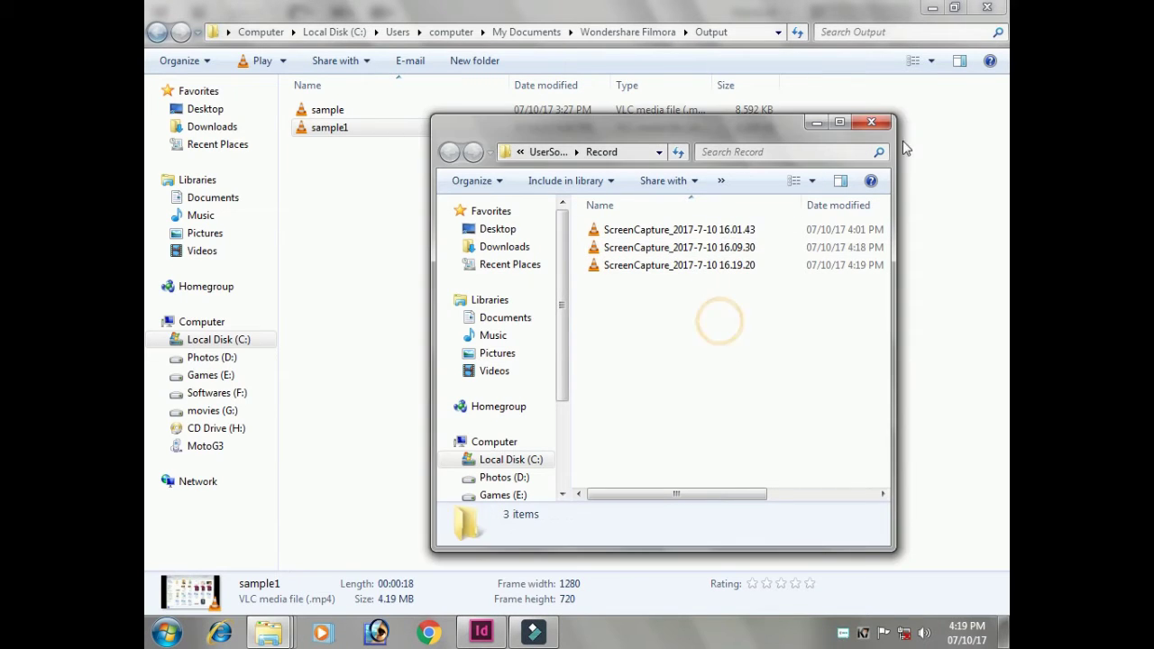
{"action": "left_click", "coordinate": [874, 123]}
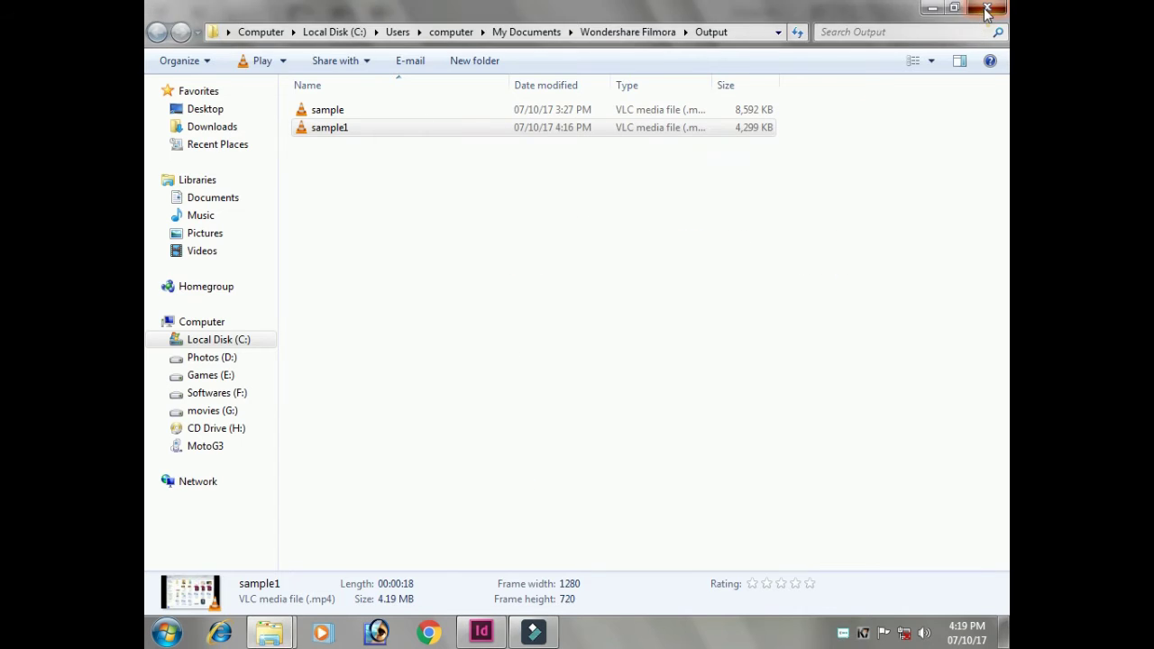
{"action": "left_click", "coordinate": [986, 11]}
{"action": "left_click", "coordinate": [533, 632]}
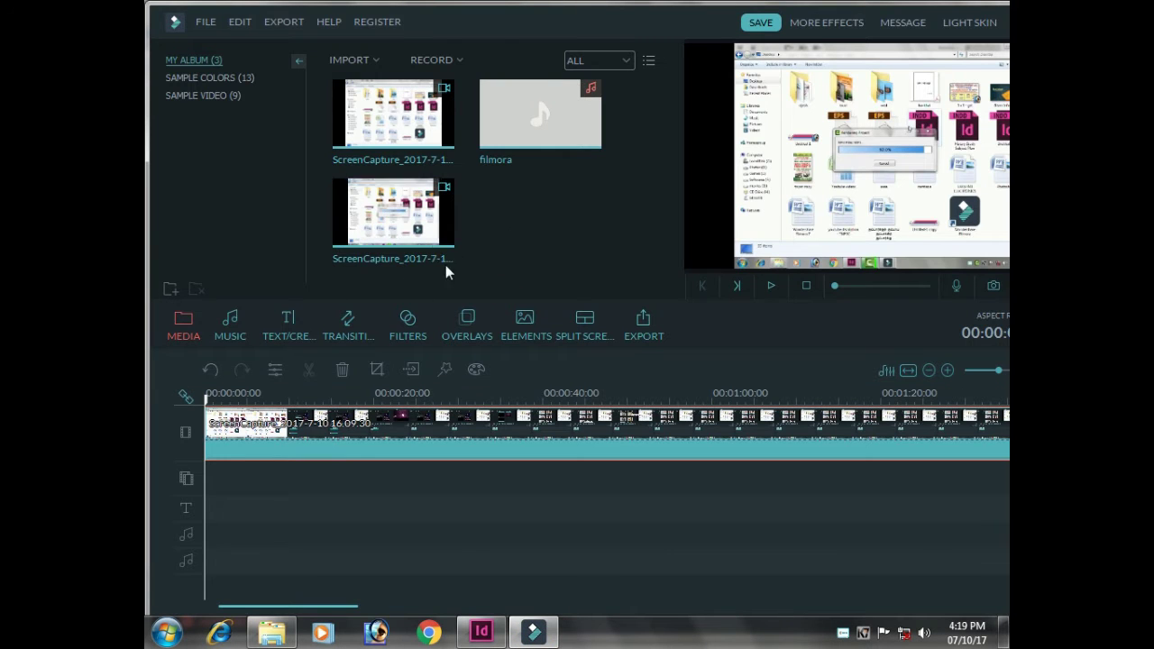
- Remove the first screen capture and the filmora audio file from My Album
{"action": "mouse_move", "coordinate": [442, 186]}
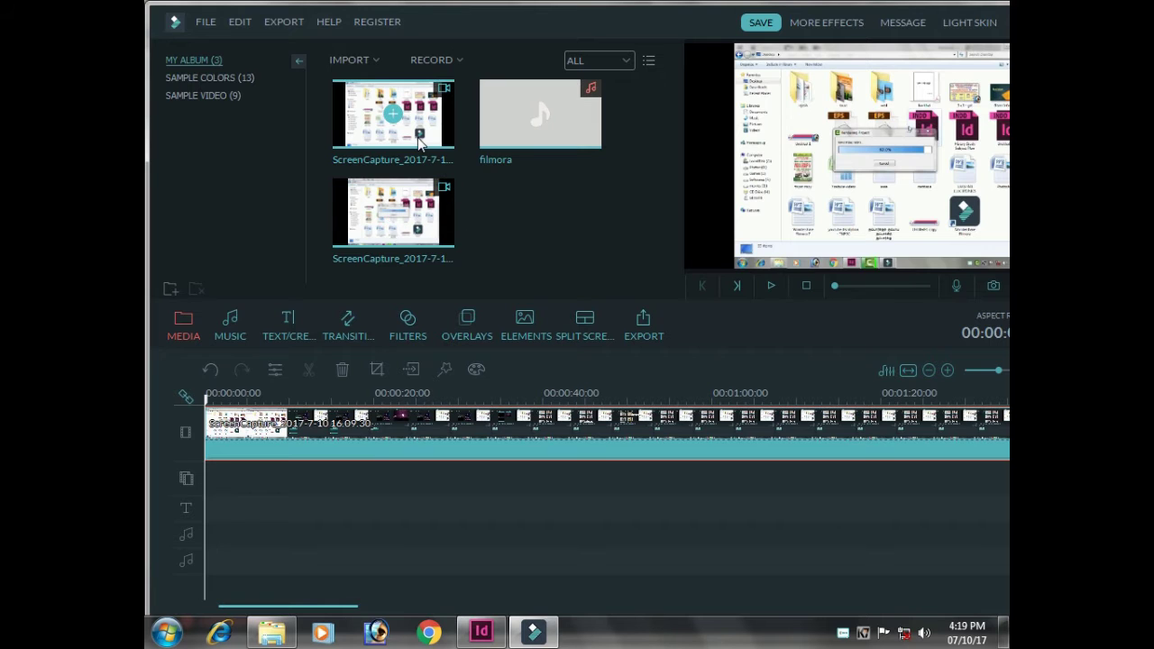
{"action": "left_click", "coordinate": [418, 142]}
{"action": "key", "text": "Delete"}
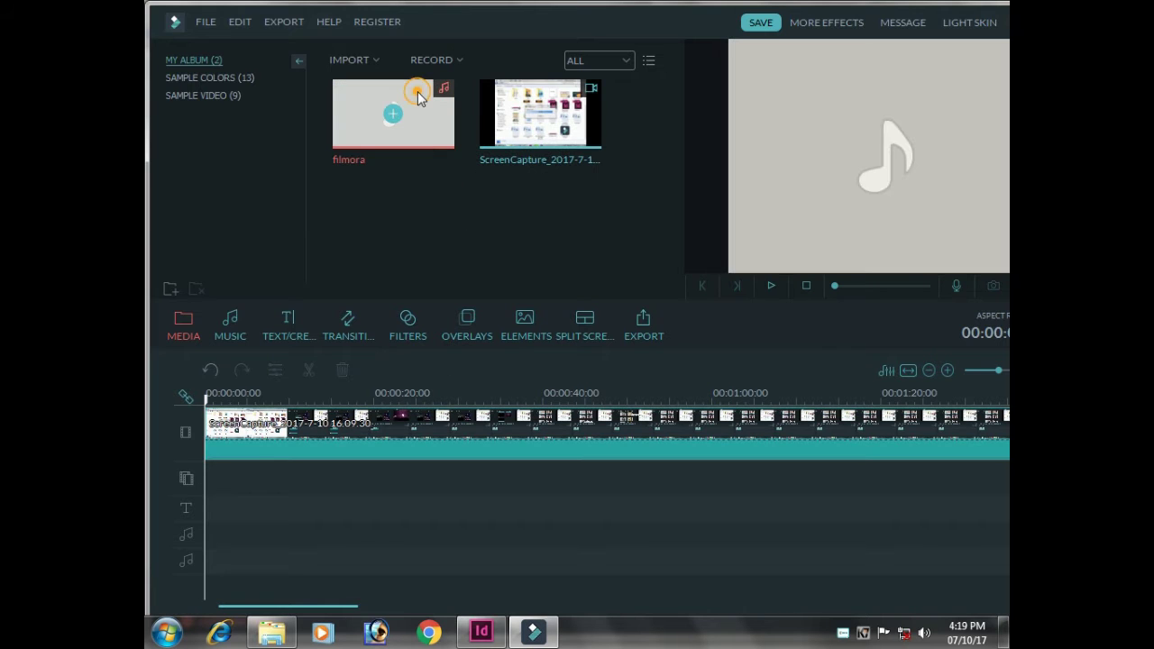
{"action": "key", "text": "Delete"}
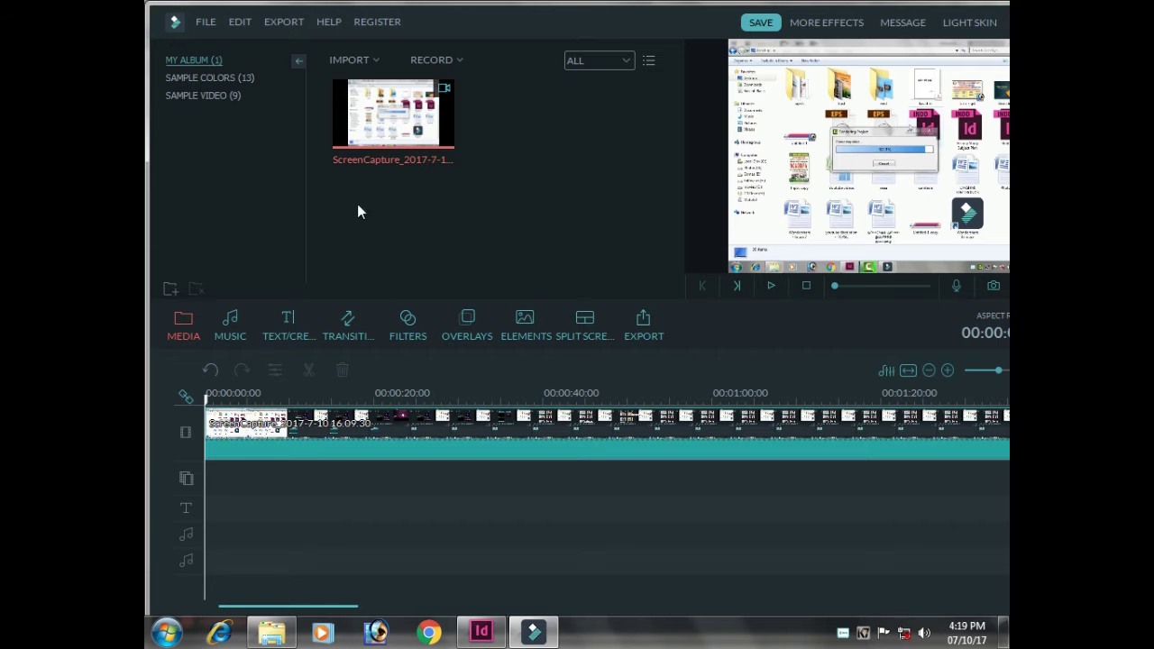
- Start importing media files and cut the Record_0007 file from the SmartVoiceRecorder folder in the MotoG3 internal storage
{"action": "left_click", "coordinate": [352, 61]}
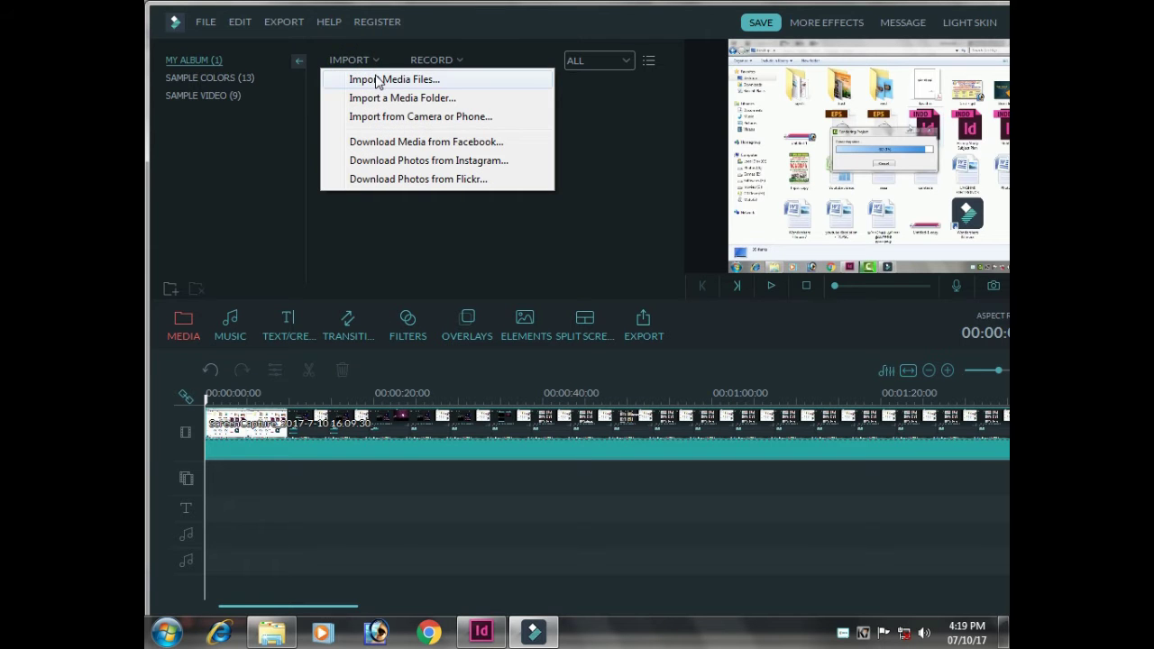
{"action": "left_click", "coordinate": [376, 79]}
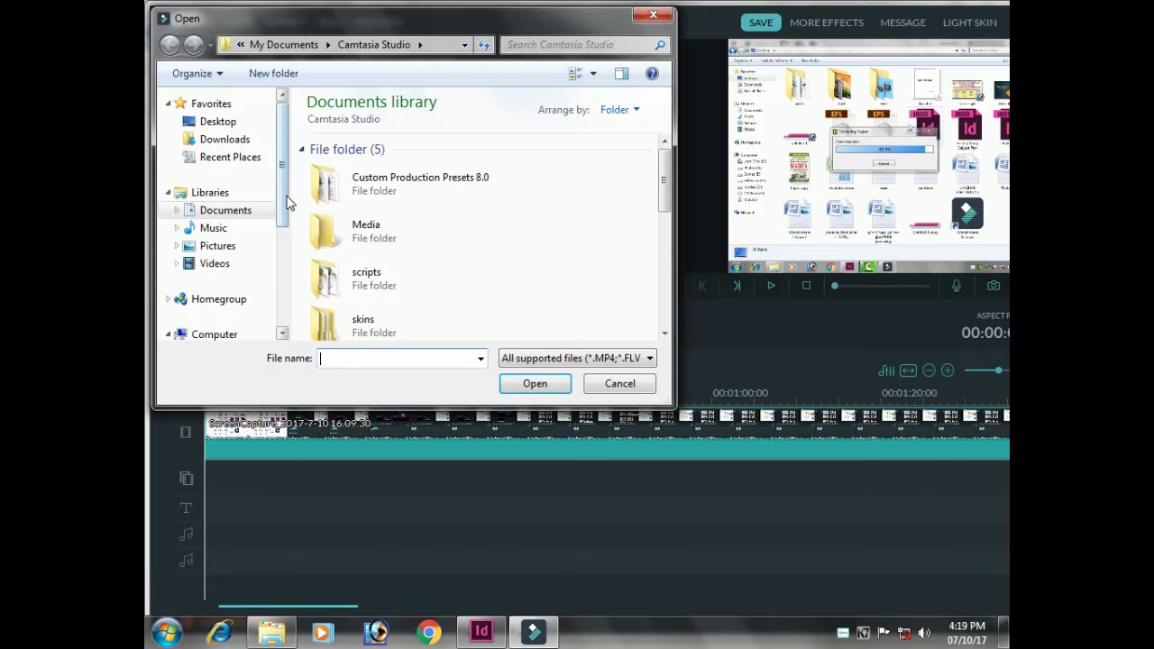
{"action": "scroll", "coordinate": [288, 203], "scroll_direction": "down", "scroll_amount": 3}
{"action": "left_click", "coordinate": [217, 308]}
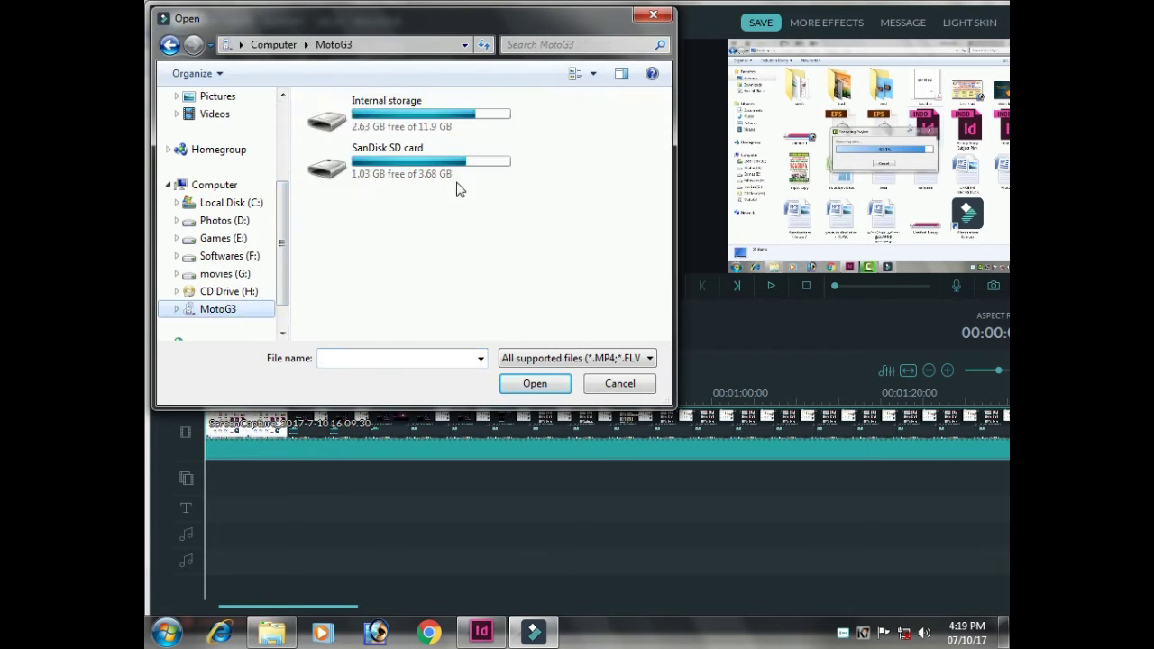
{"action": "double_click", "coordinate": [422, 115]}
{"action": "left_click", "coordinate": [373, 125]}
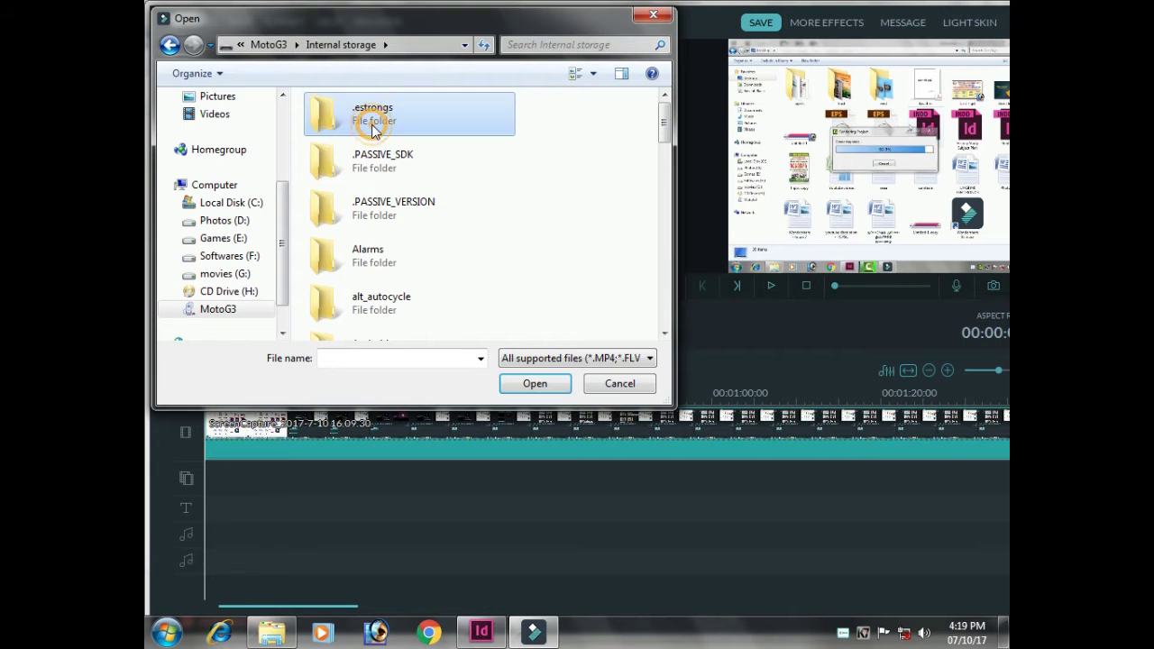
{"action": "scroll", "coordinate": [373, 128], "scroll_direction": "down", "scroll_amount": 5}
{"action": "double_click", "coordinate": [373, 136]}
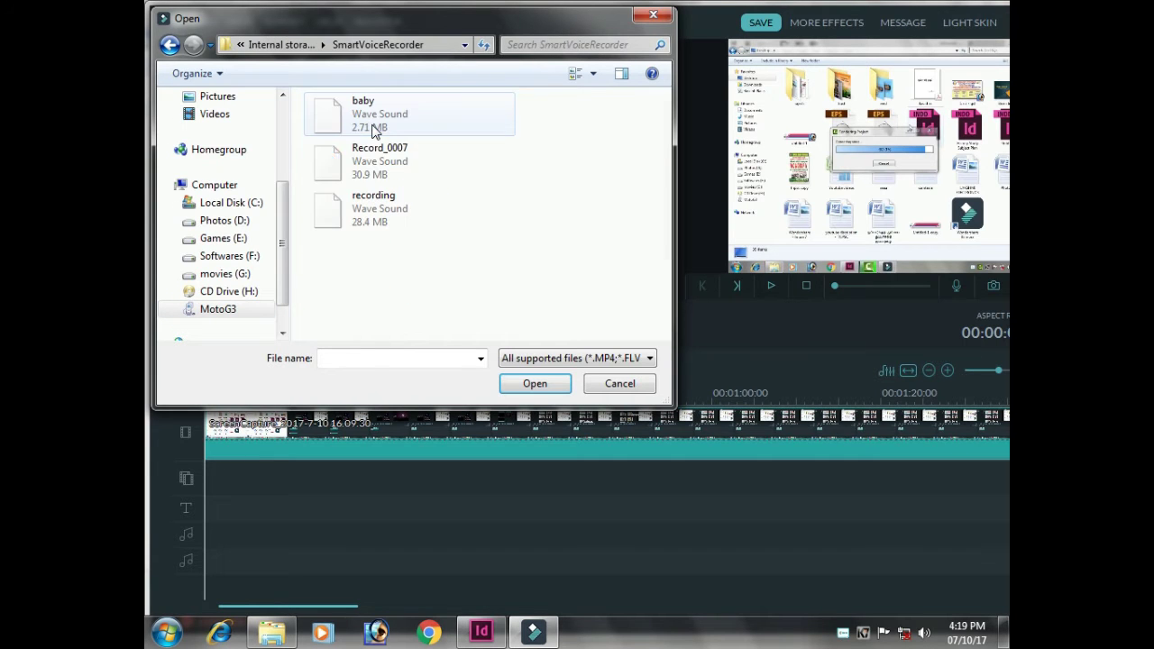
{"action": "key", "text": "Down"}
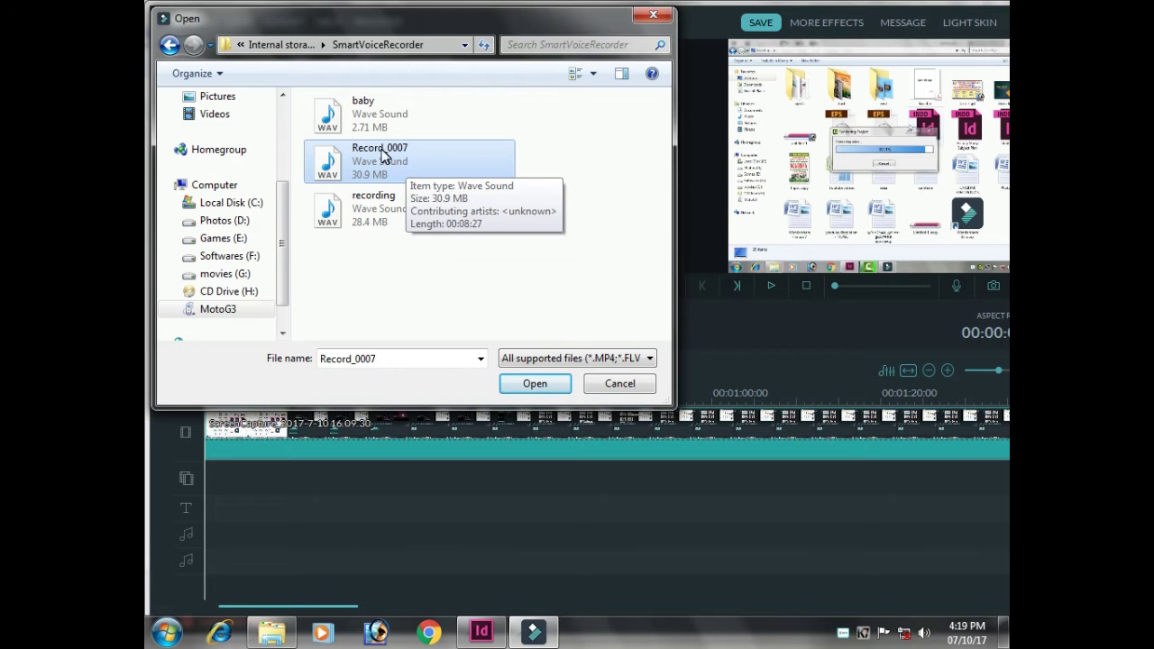
{"action": "right_click", "coordinate": [419, 175]}
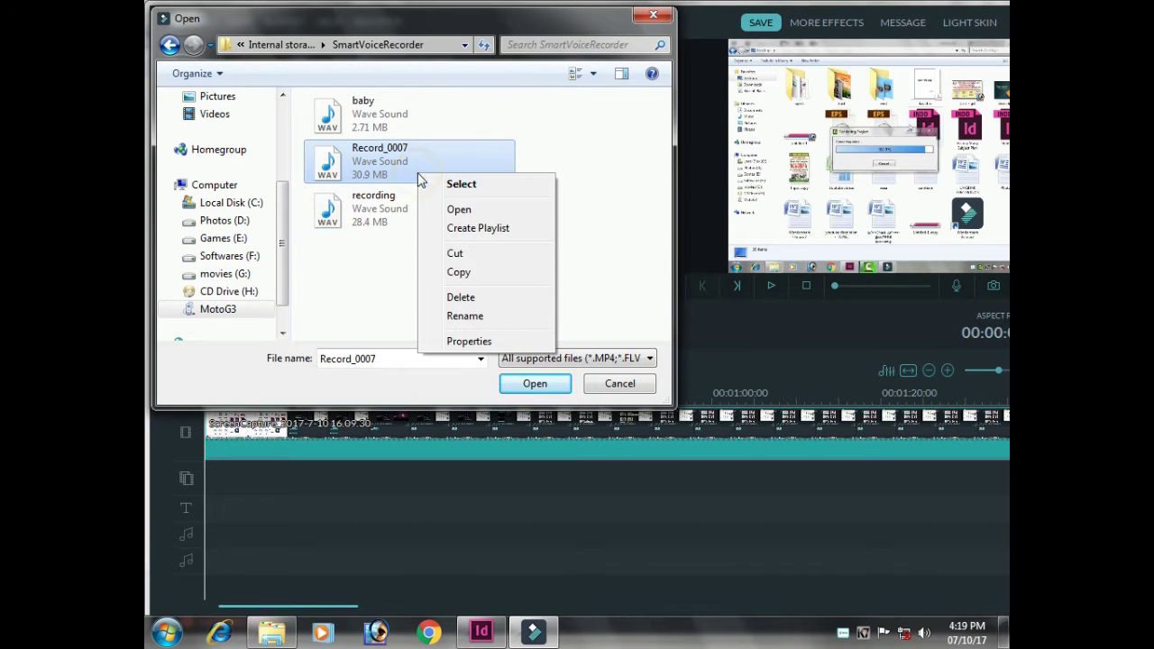
{"action": "left_click", "coordinate": [472, 253]}
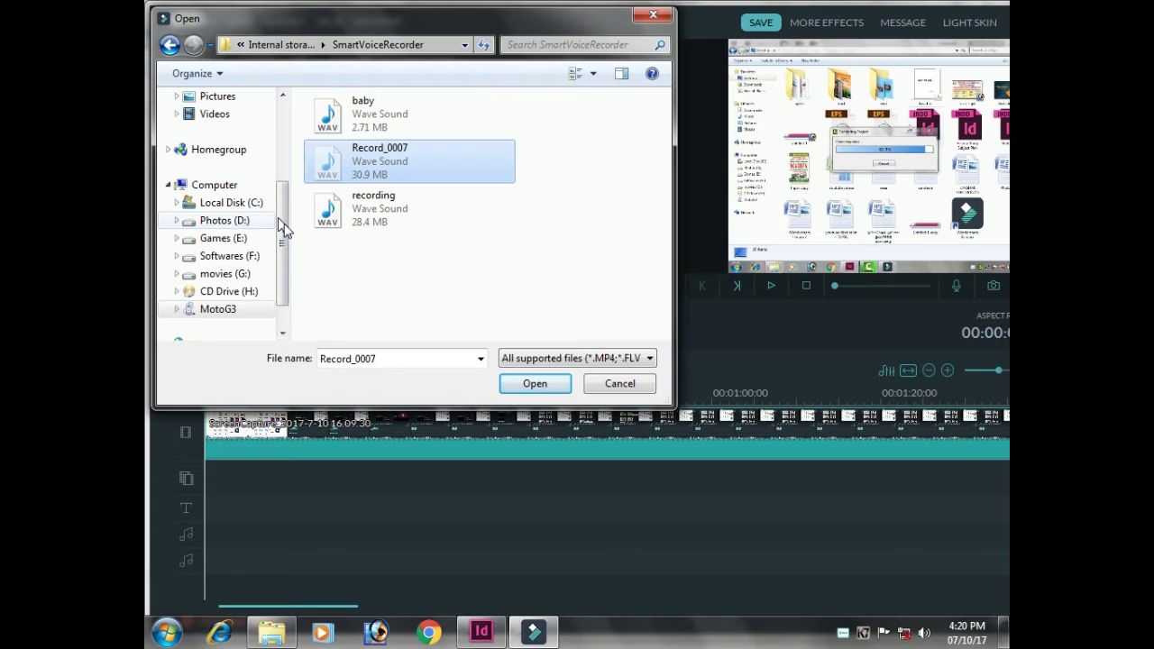
- Paste Record_0007 into the Wondershare Filmora folder of the Documents library
{"action": "scroll", "coordinate": [230, 171], "scroll_direction": "up", "scroll_amount": 1}
{"action": "scroll", "coordinate": [233, 147], "scroll_direction": "down", "scroll_amount": 1}
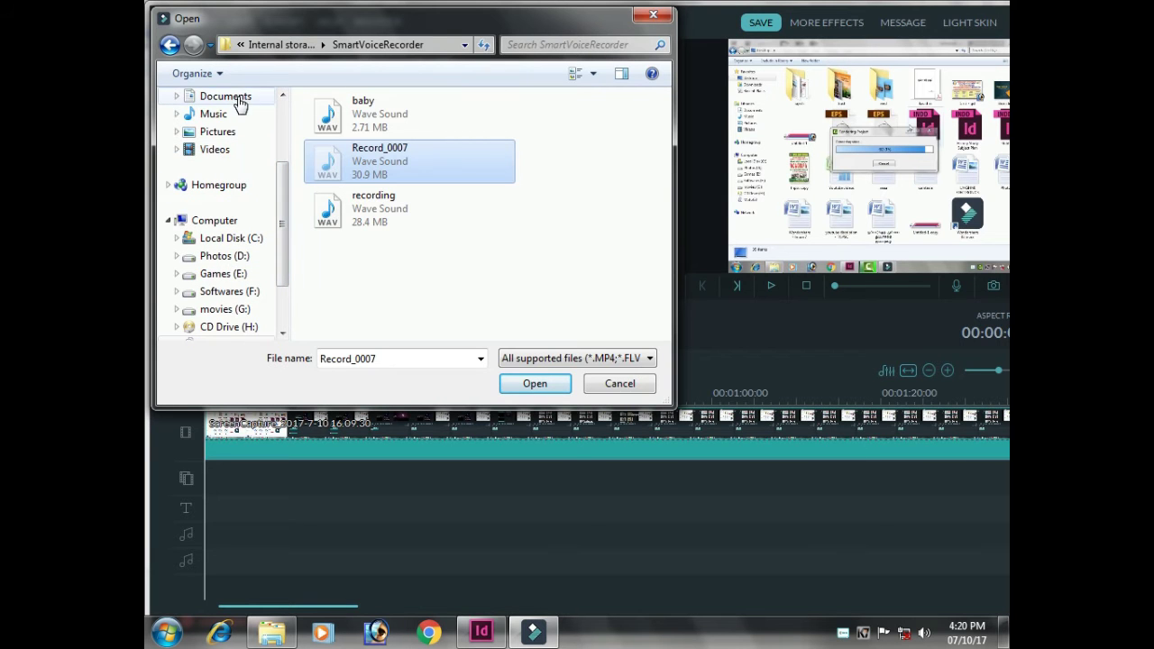
{"action": "left_click", "coordinate": [236, 97]}
{"action": "left_click", "coordinate": [382, 187]}
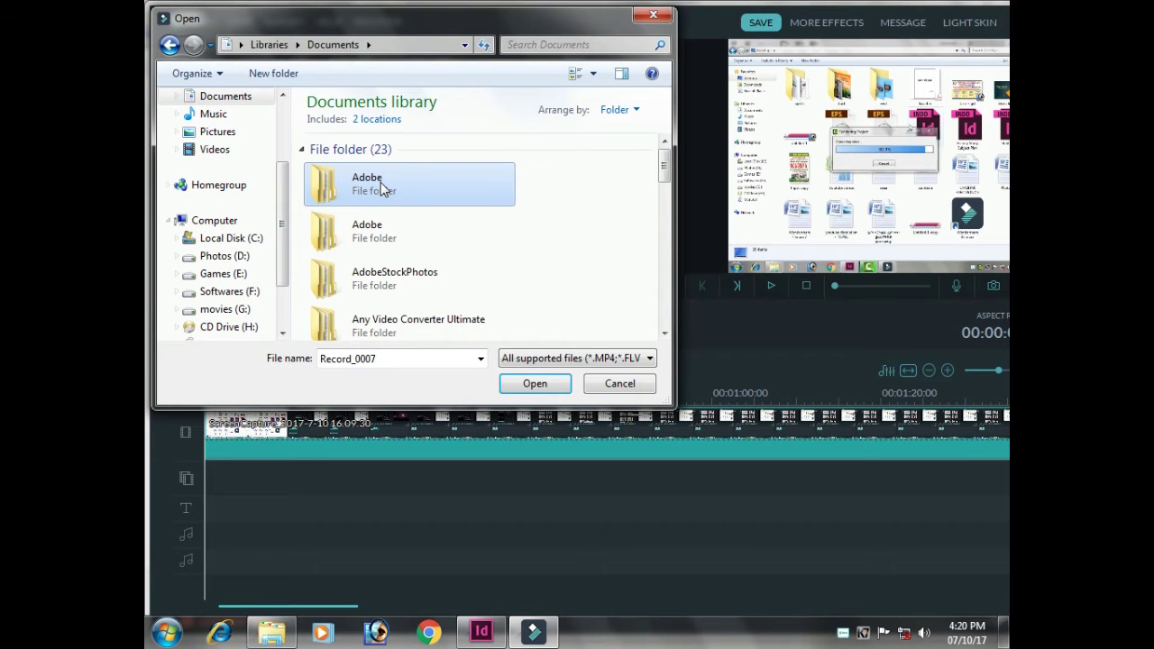
{"action": "key", "text": "f"}
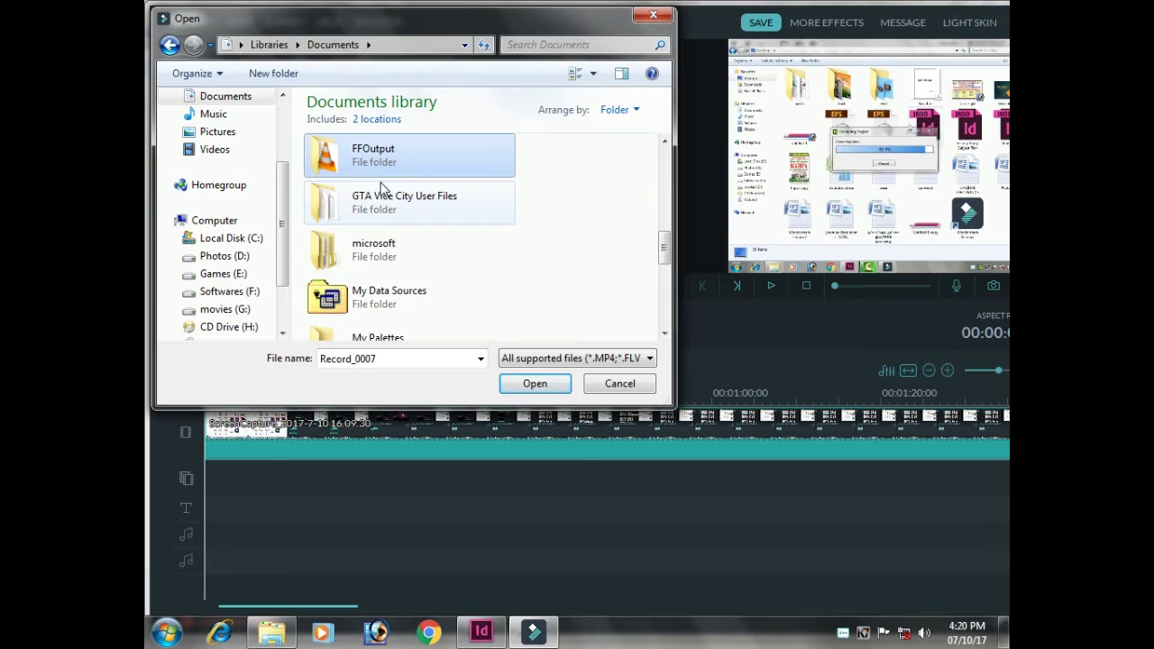
{"action": "key", "text": "Down"}
{"action": "key", "text": "Down"}
{"action": "key", "text": "Down"}
{"action": "key", "text": "Down"}
{"action": "key", "text": "Down"}
{"action": "key", "text": "Down"}
{"action": "key", "text": "Down"}
{"action": "key", "text": "Down"}
{"action": "key", "text": "Down"}
{"action": "key", "text": "Down"}
{"action": "key", "text": "Down"}
{"action": "key", "text": "Down"}
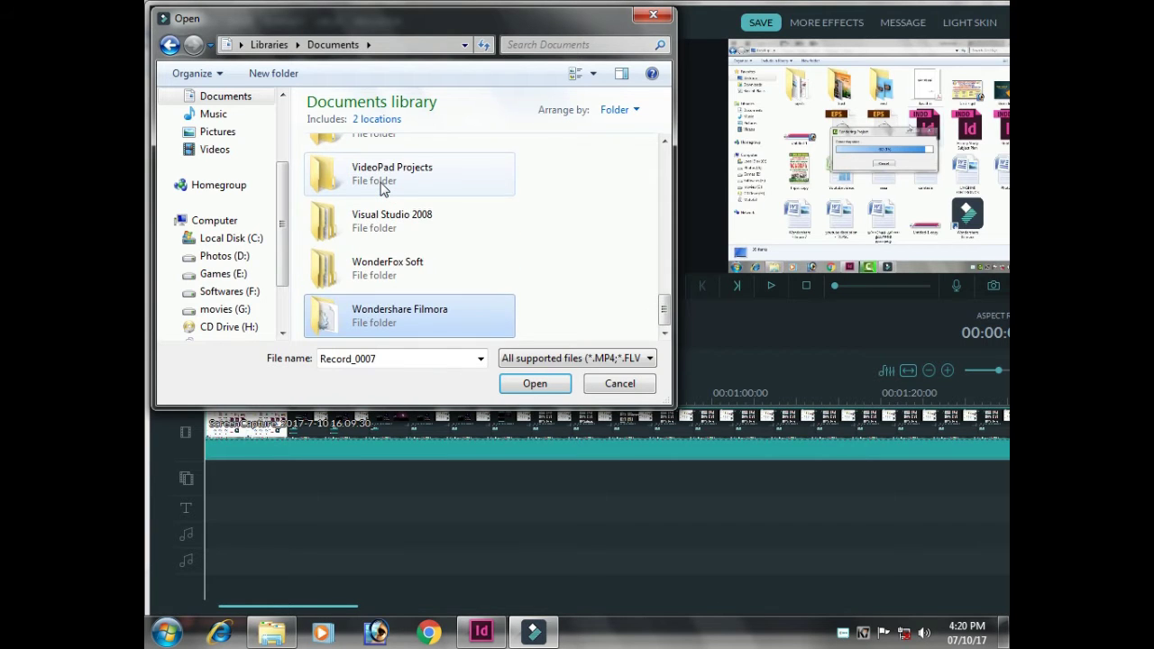
{"action": "key", "text": "Return"}
{"action": "right_click", "coordinate": [582, 280]}
{"action": "left_click", "coordinate": [624, 366]}
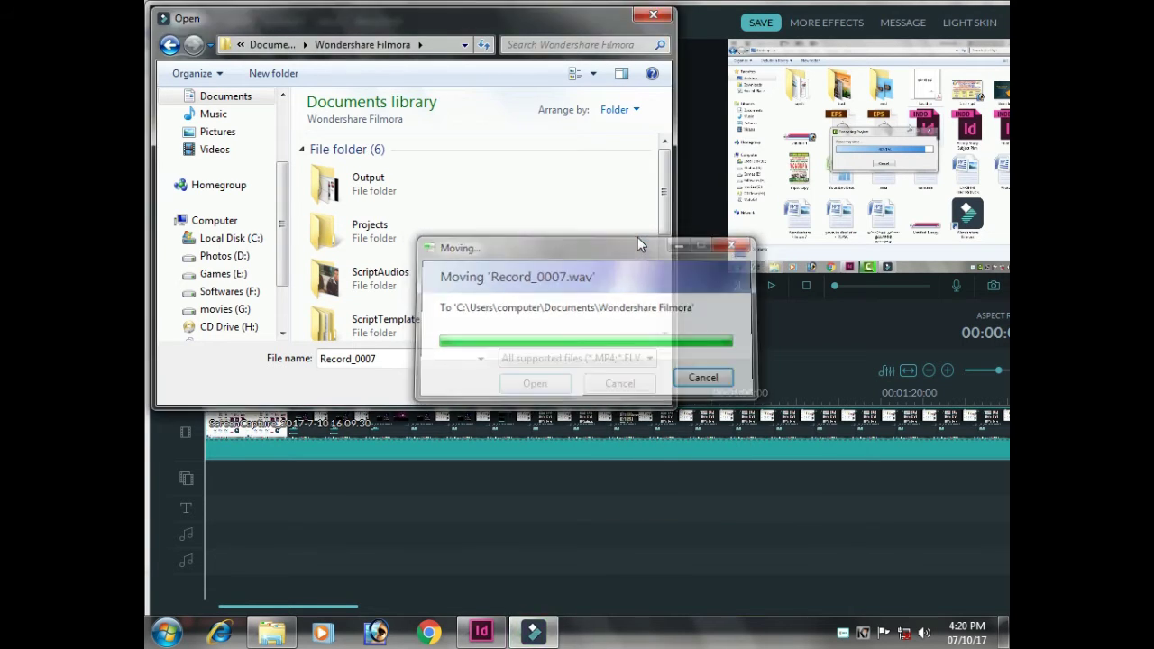
- Import the Record_0007 wave file from the Wondershare Filmora folder into My Album
{"action": "left_click_drag", "start_coordinate": [667, 223], "coordinate": [664, 302]}
{"action": "left_click", "coordinate": [406, 316]}
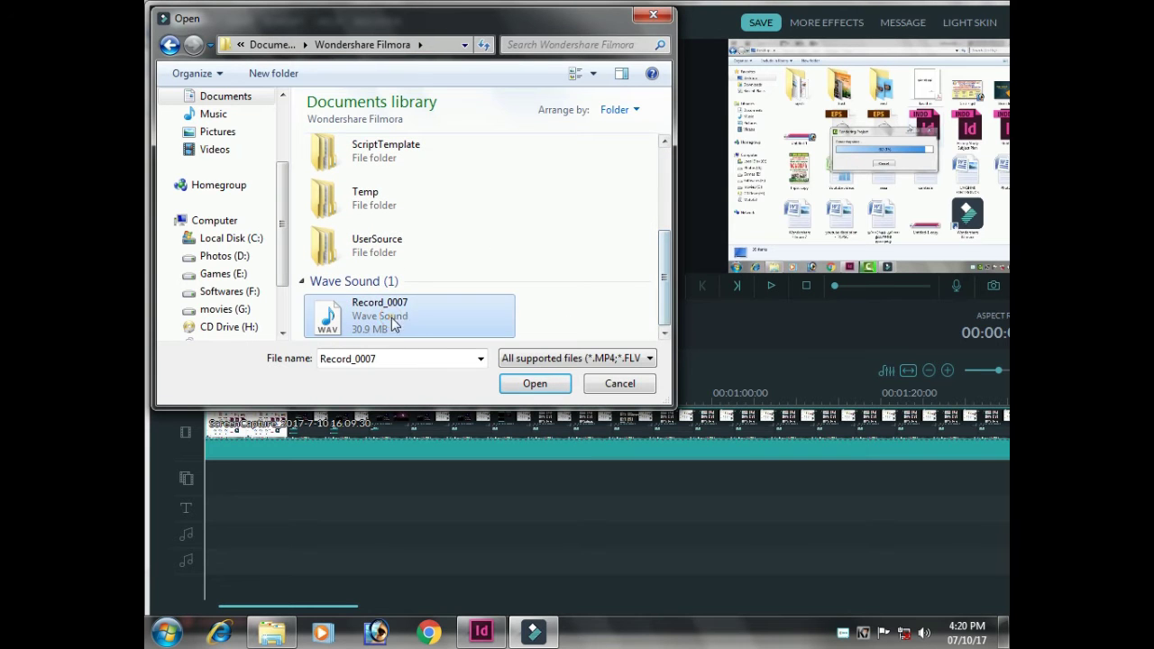
{"action": "left_click", "coordinate": [535, 384]}
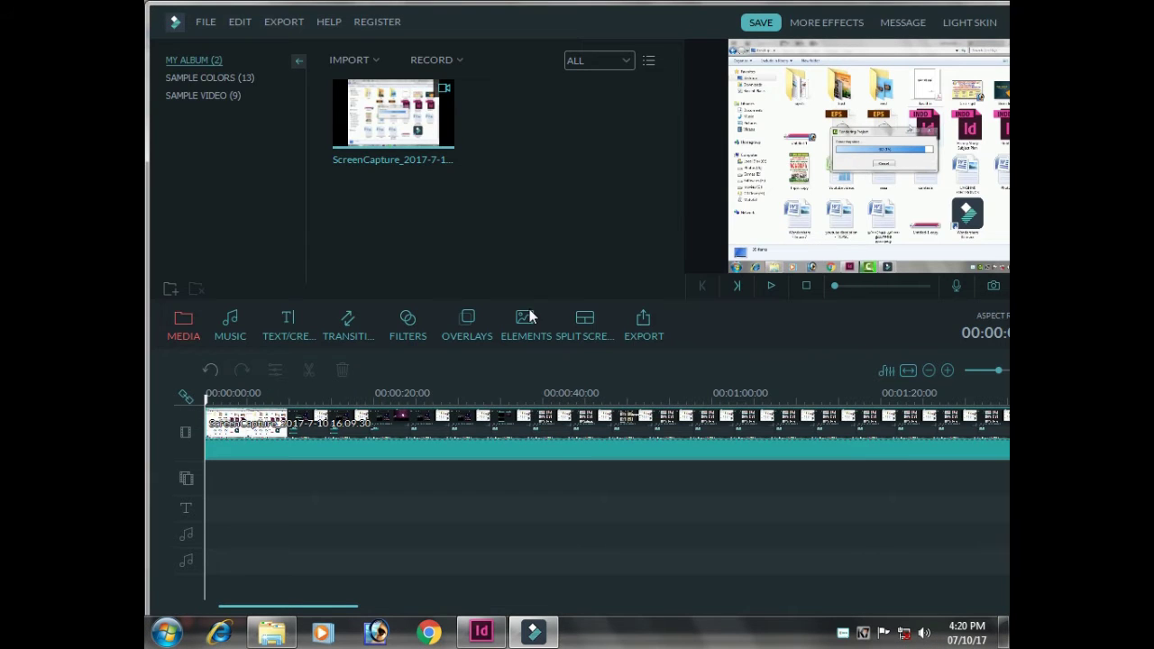
- Add the Record_0007 audio to the project timeline and play back the first few seconds
{"action": "mouse_move", "coordinate": [541, 122]}
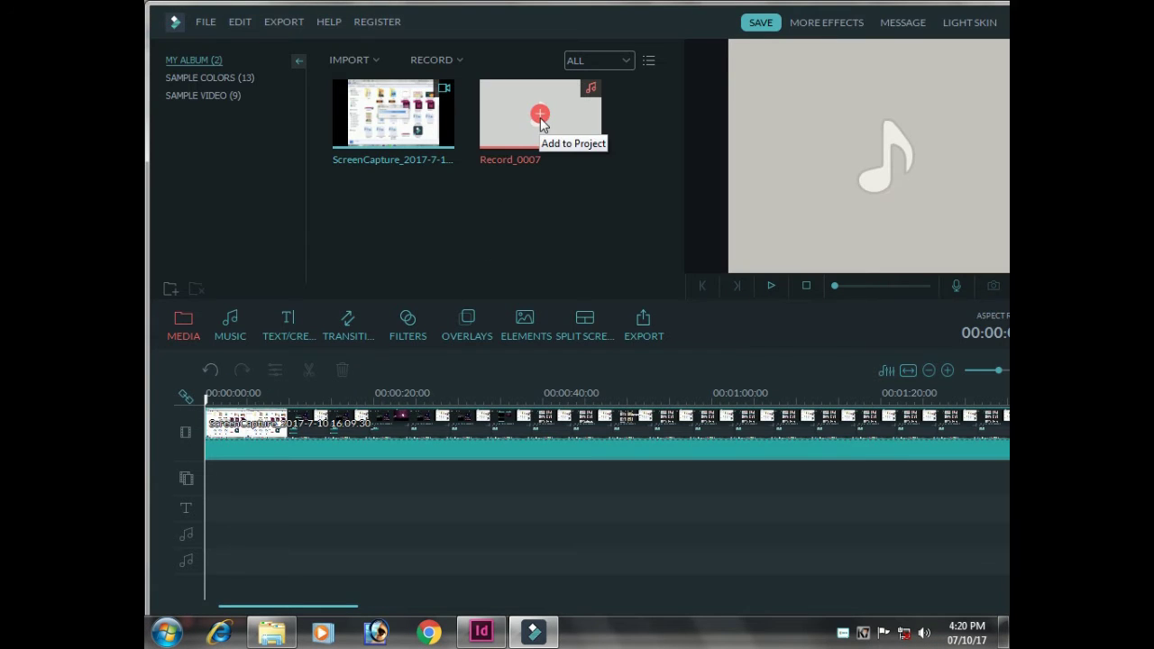
{"action": "left_click", "coordinate": [540, 115]}
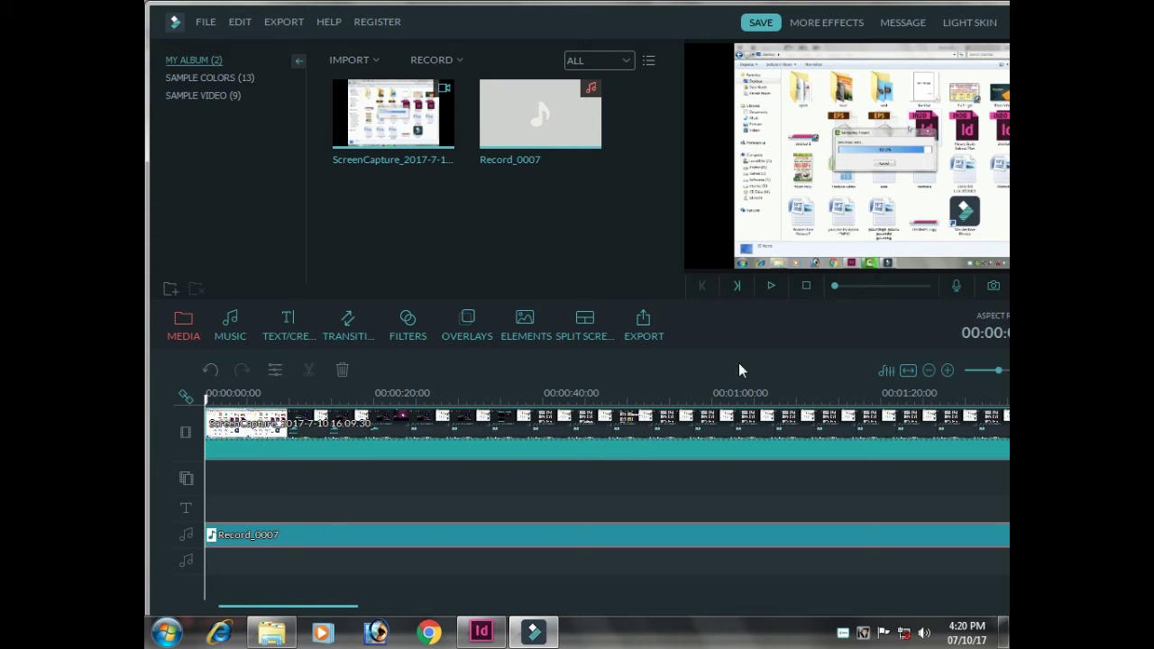
{"action": "left_click", "coordinate": [770, 285]}
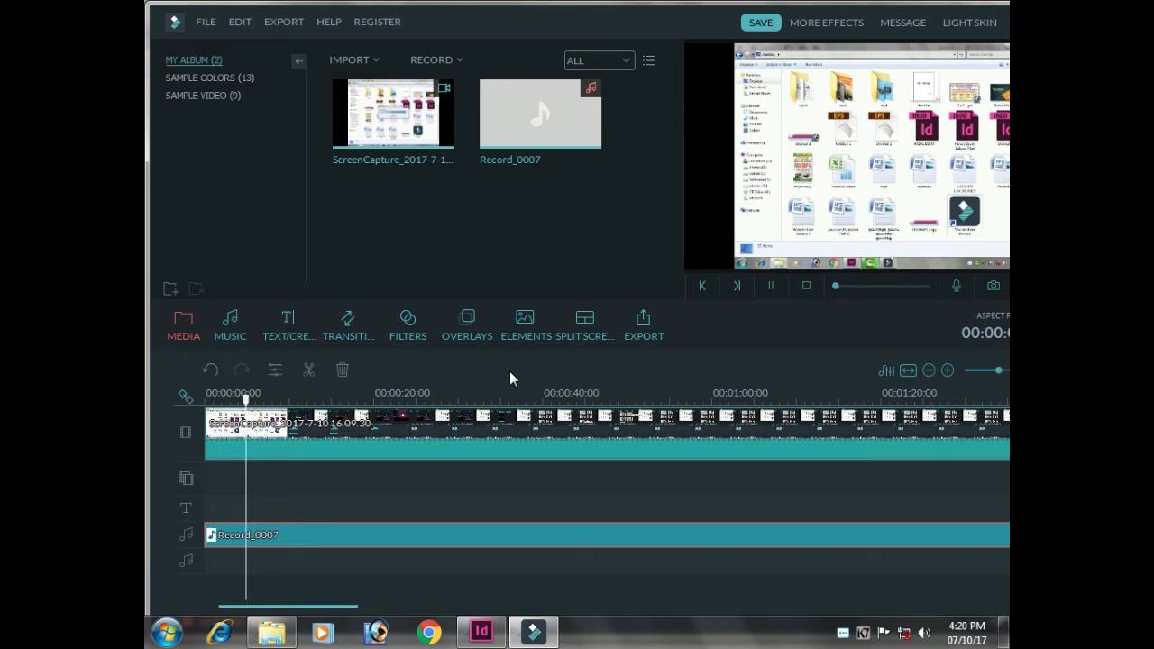
{"action": "left_click", "coordinate": [771, 286]}
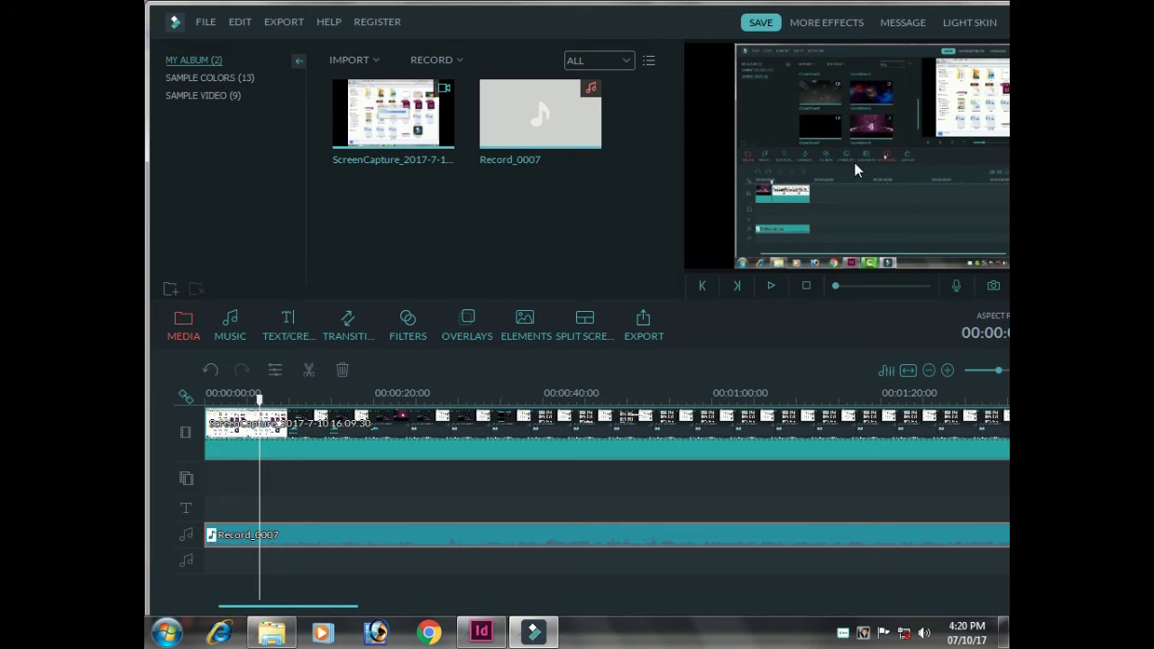
- Split the screen capture clip at the point where the Record_0007 audio ends
{"action": "left_click", "coordinate": [909, 371]}
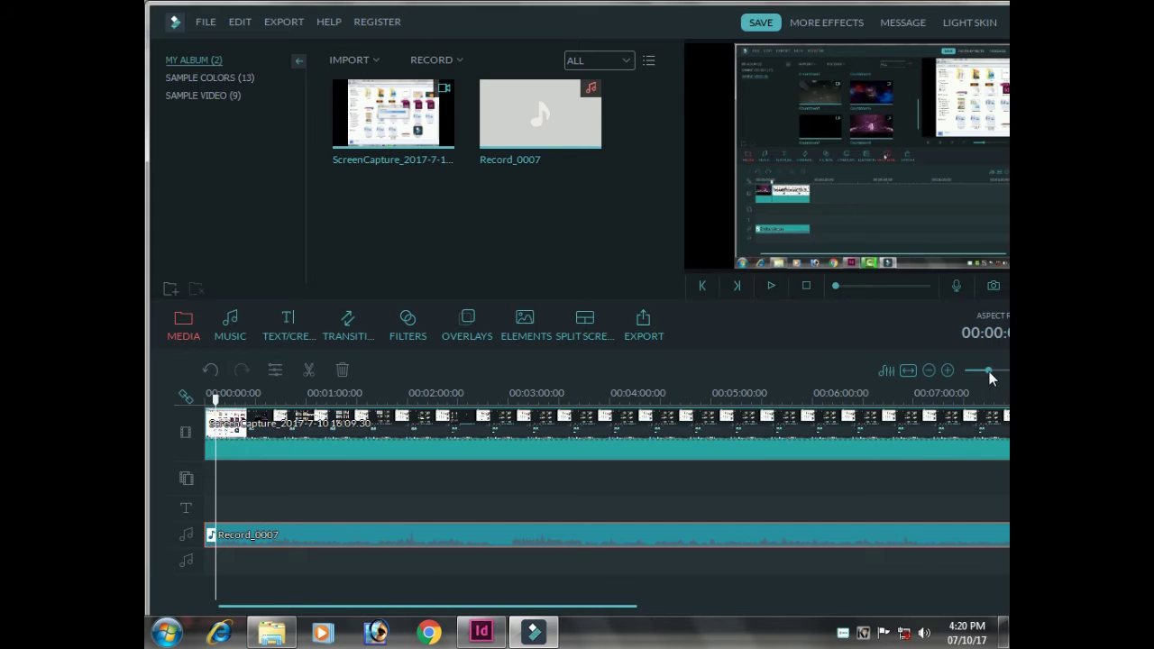
{"action": "left_click", "coordinate": [986, 370]}
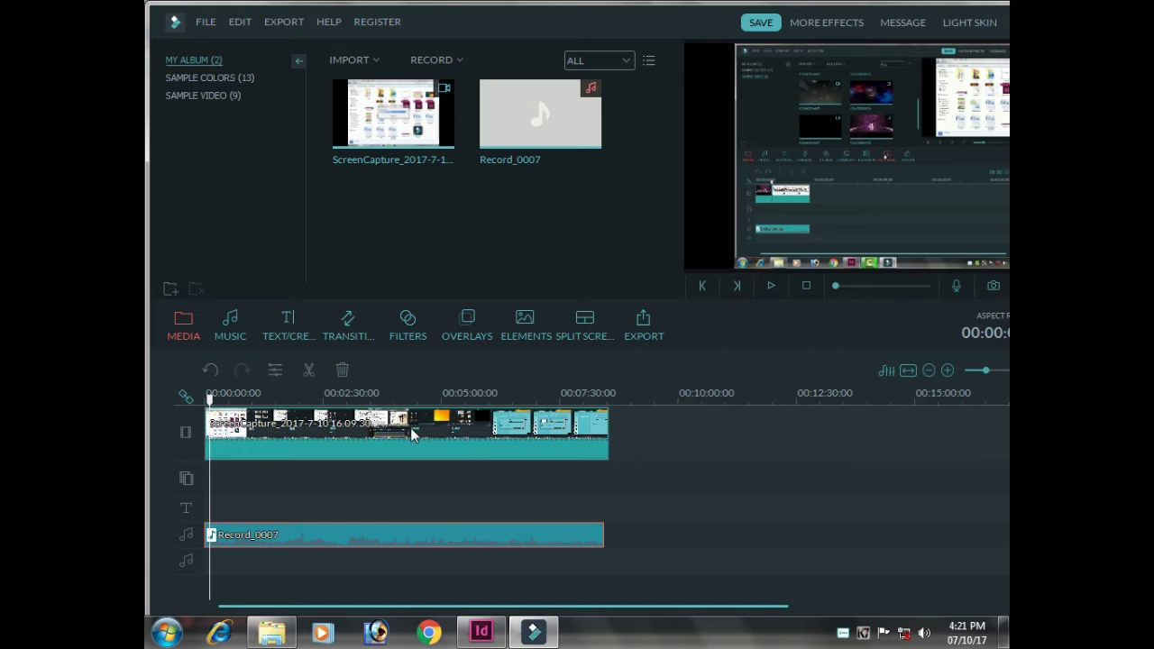
{"action": "left_click_drag", "start_coordinate": [209, 396], "coordinate": [604, 397]}
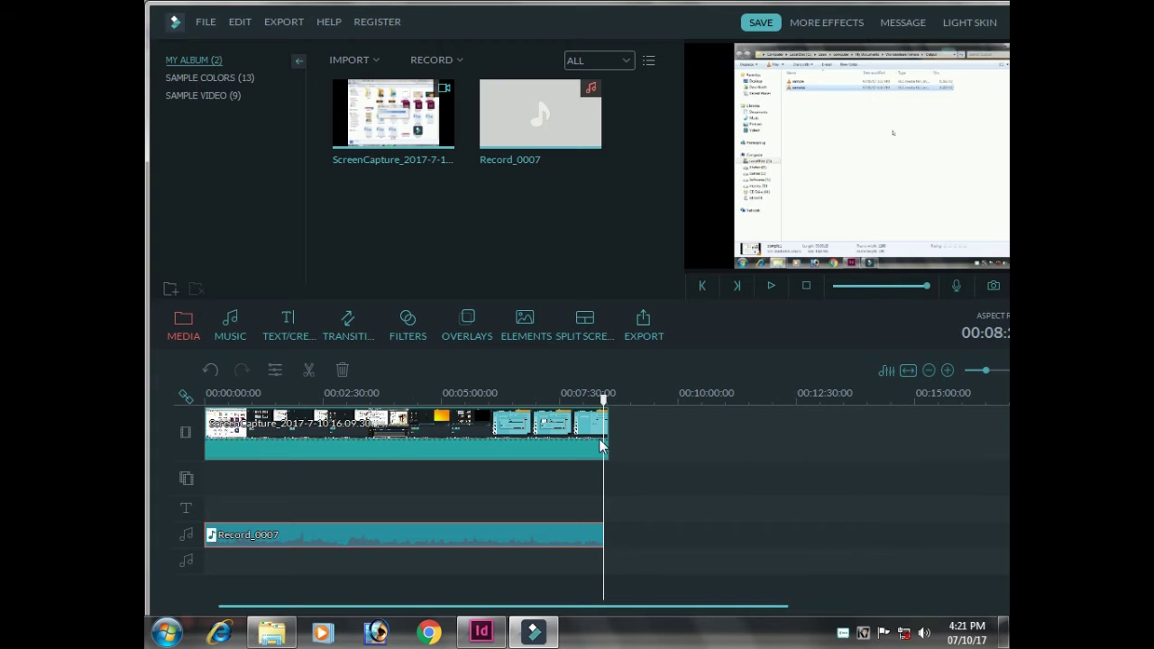
{"action": "left_click", "coordinate": [602, 445]}
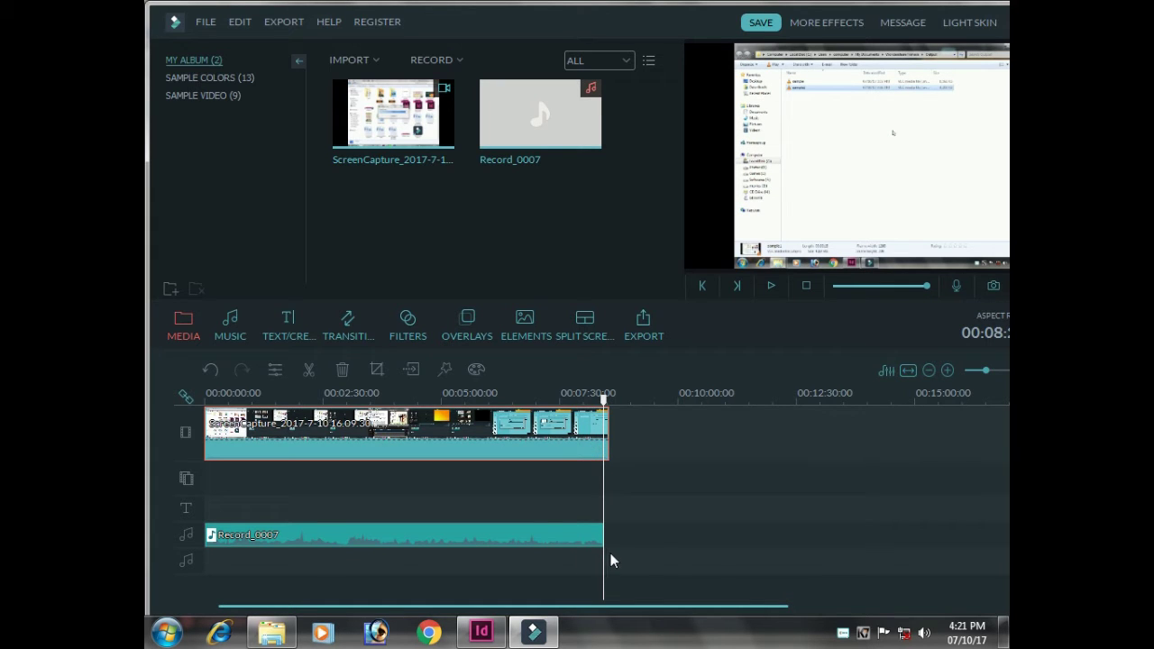
{"action": "left_click", "coordinate": [311, 371]}
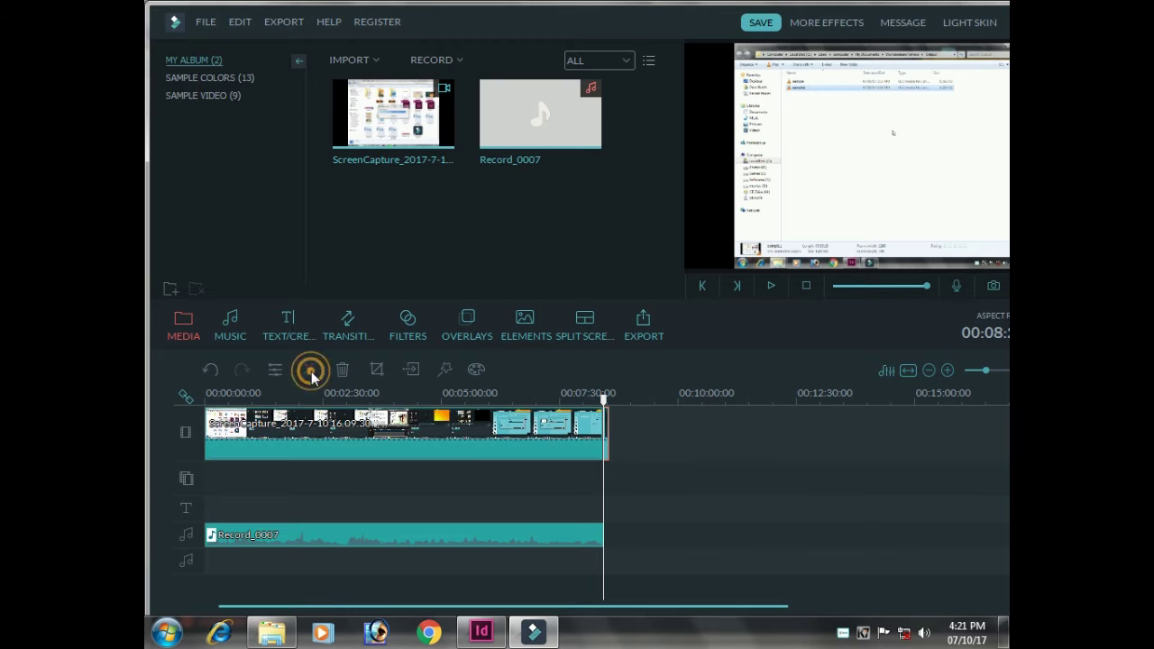
- Delete the short leftover piece of the screen capture after the split
{"action": "left_click", "coordinate": [984, 369]}
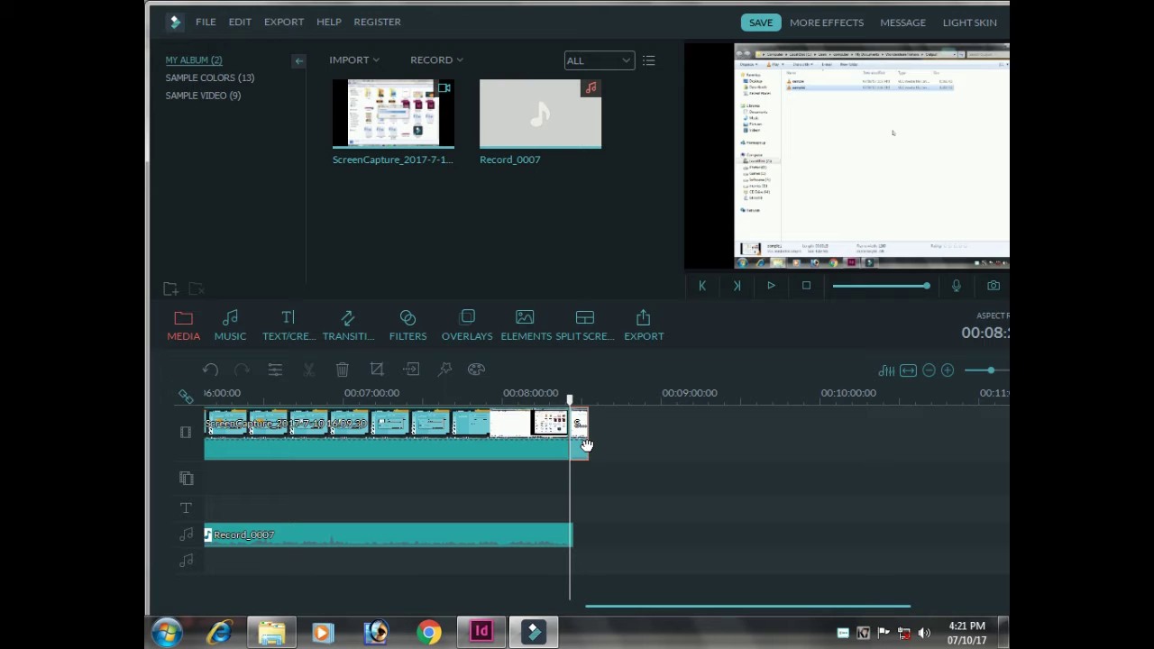
{"action": "left_click", "coordinate": [585, 446]}
{"action": "key", "text": "Delete"}
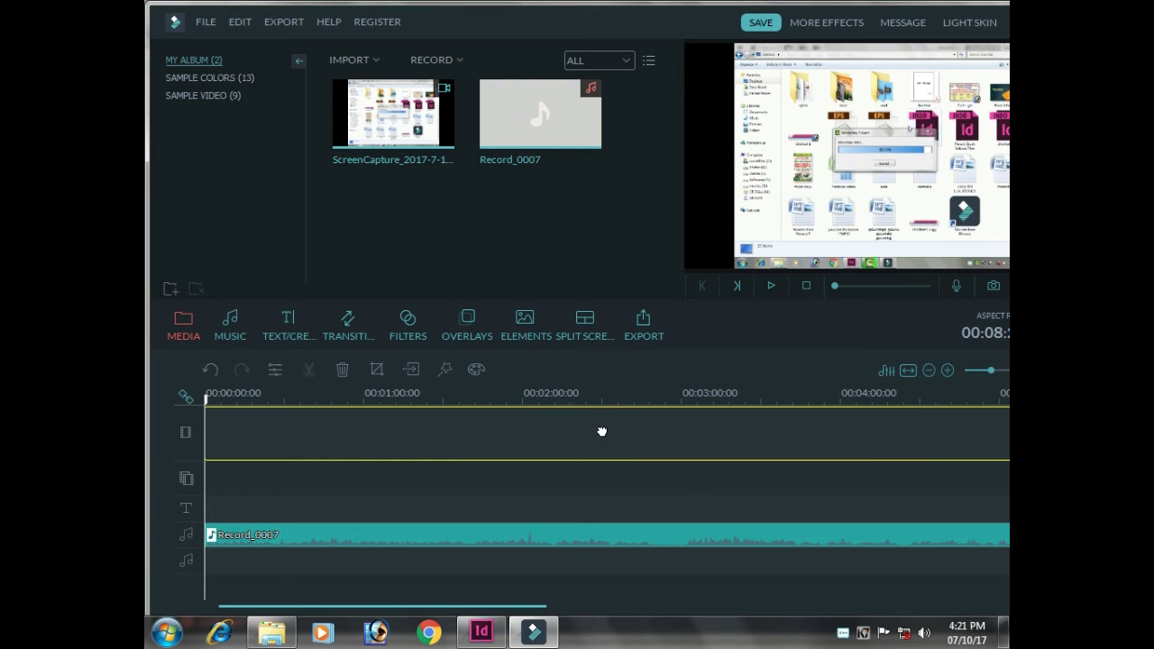
- Fit the project to the timeline's width and select the Record_0007 audio clip
{"action": "left_click", "coordinate": [578, 417]}
{"action": "left_click", "coordinate": [908, 369]}
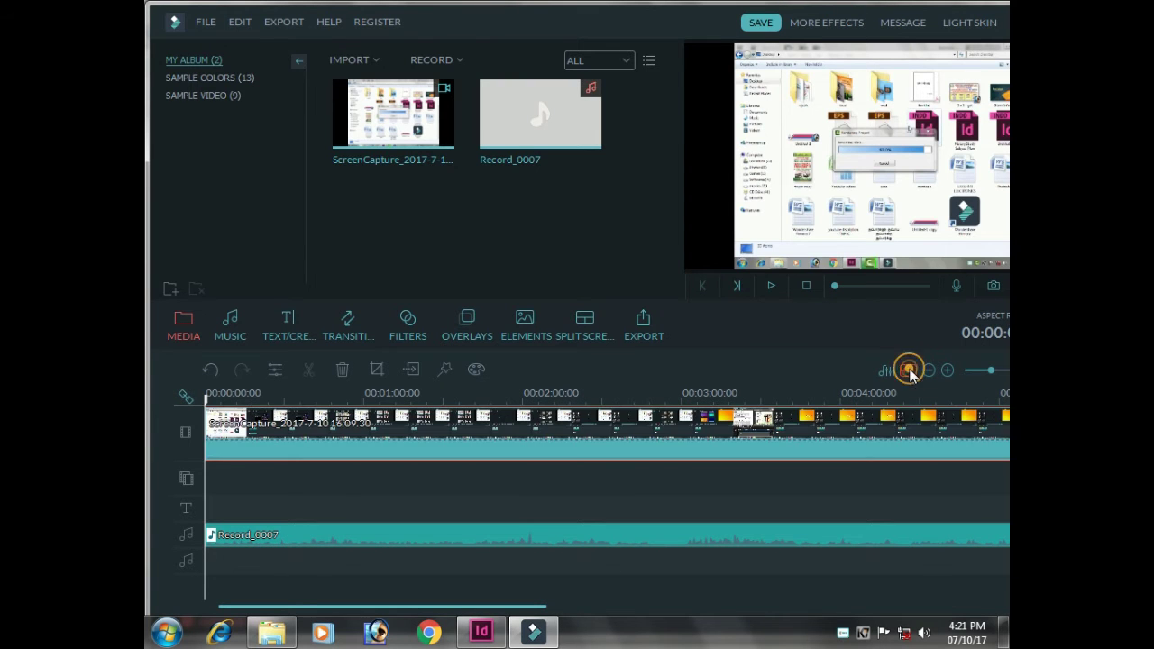
{"action": "left_click", "coordinate": [909, 368]}
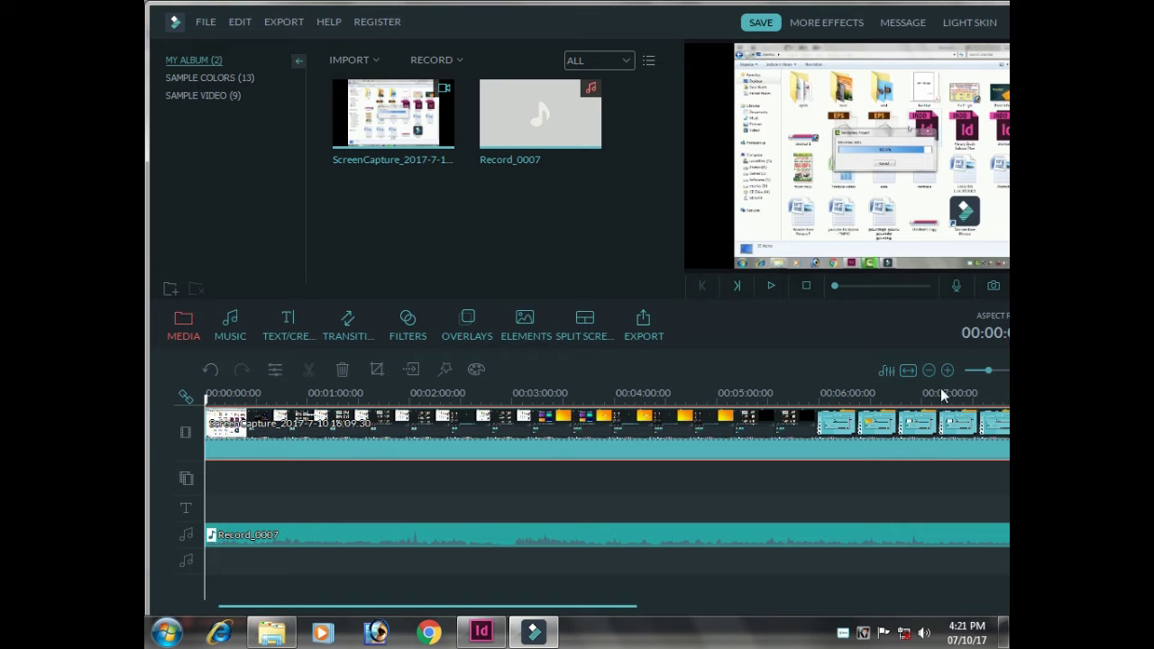
{"action": "left_click", "coordinate": [752, 543]}
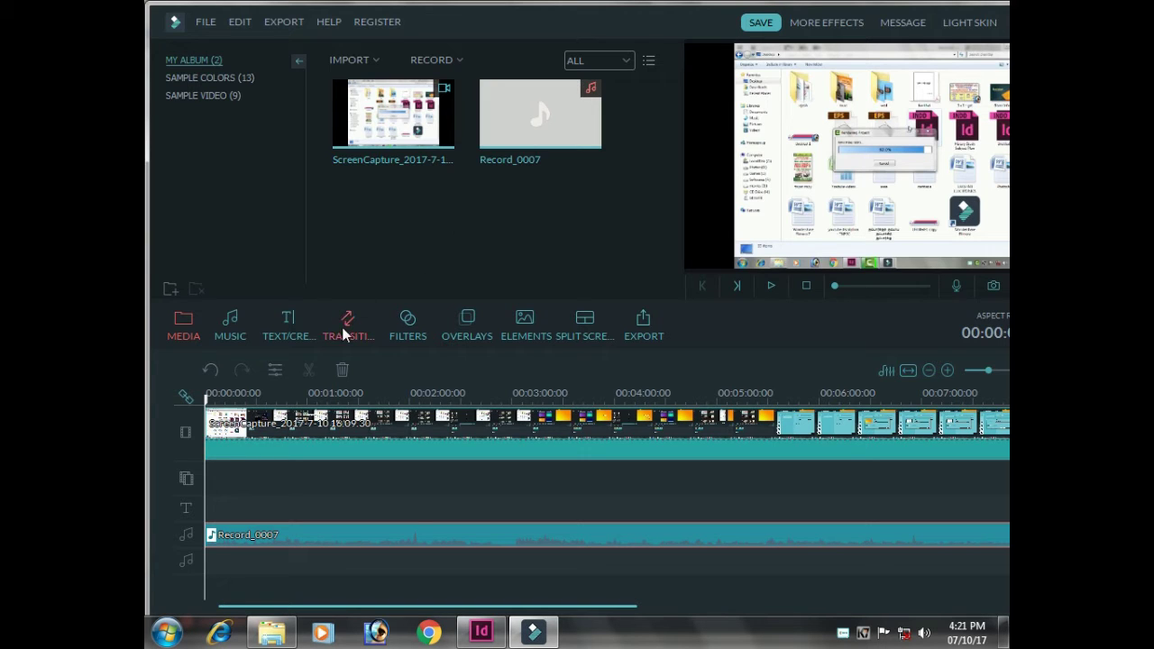
- Add the Modern 2 title at the very start of the timeline's text track
{"action": "left_click", "coordinate": [301, 334]}
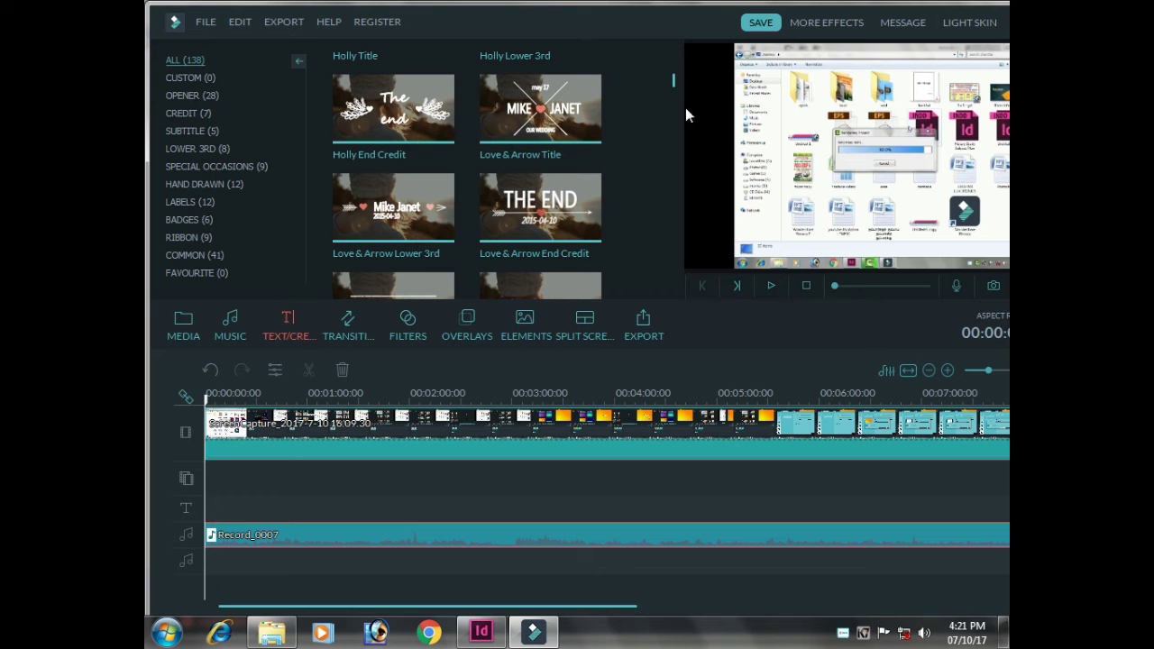
{"action": "left_click_drag", "start_coordinate": [673, 78], "coordinate": [674, 143]}
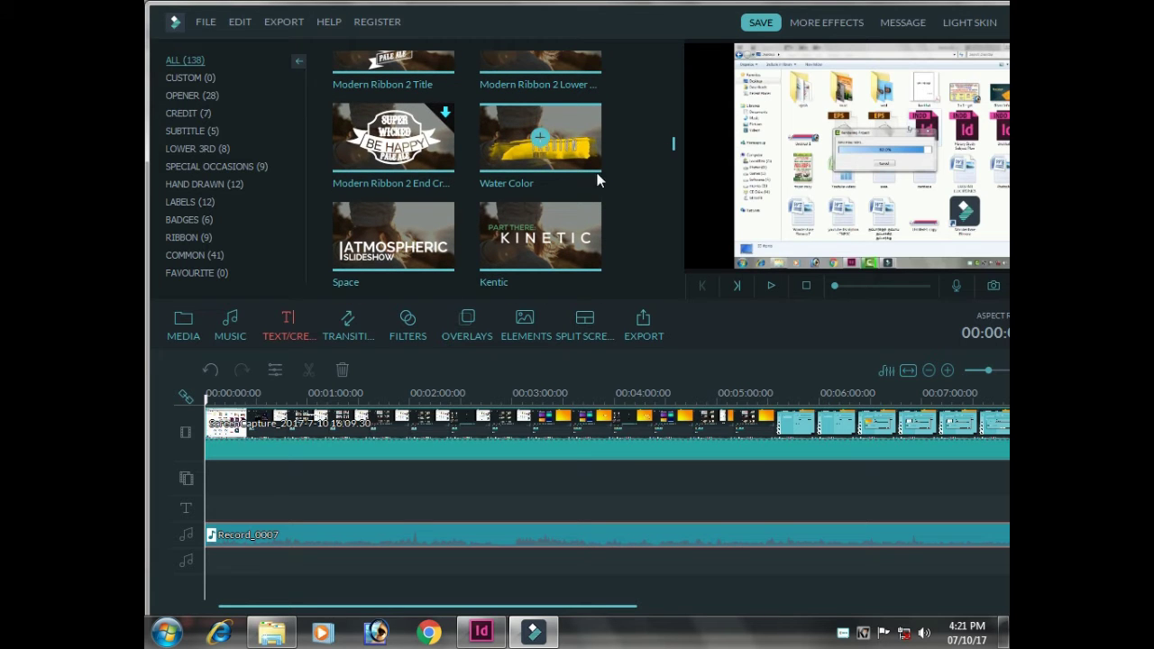
{"action": "scroll", "coordinate": [673, 150], "scroll_direction": "down", "scroll_amount": 2}
{"action": "scroll", "coordinate": [674, 151], "scroll_direction": "down", "scroll_amount": 1}
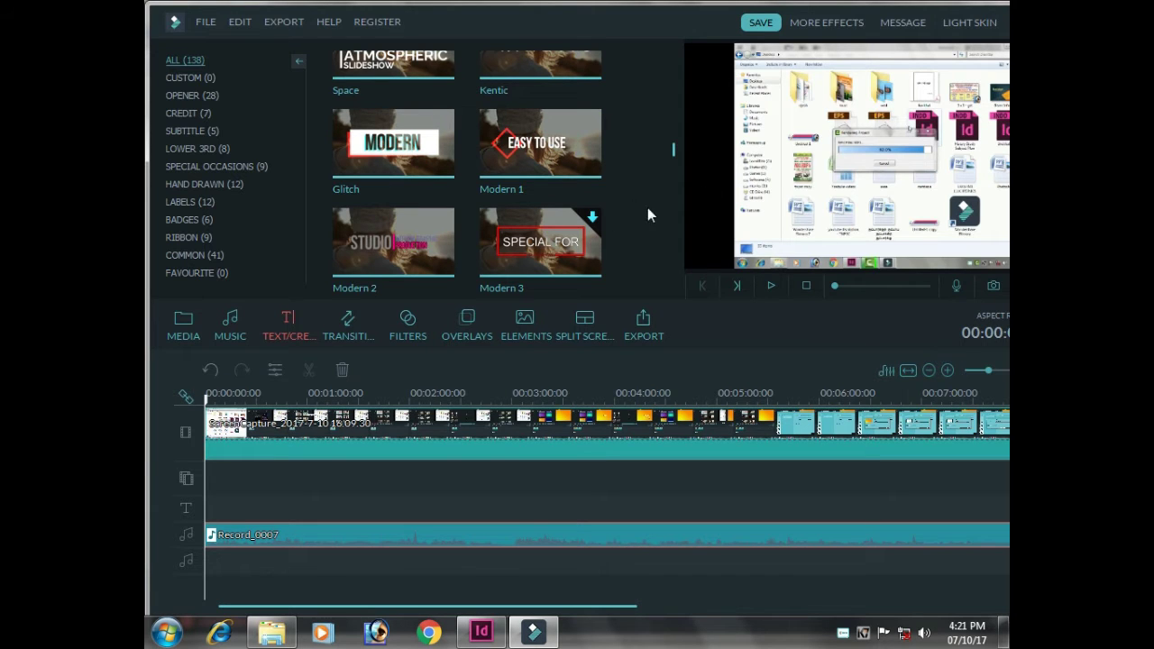
{"action": "left_click", "coordinate": [392, 243]}
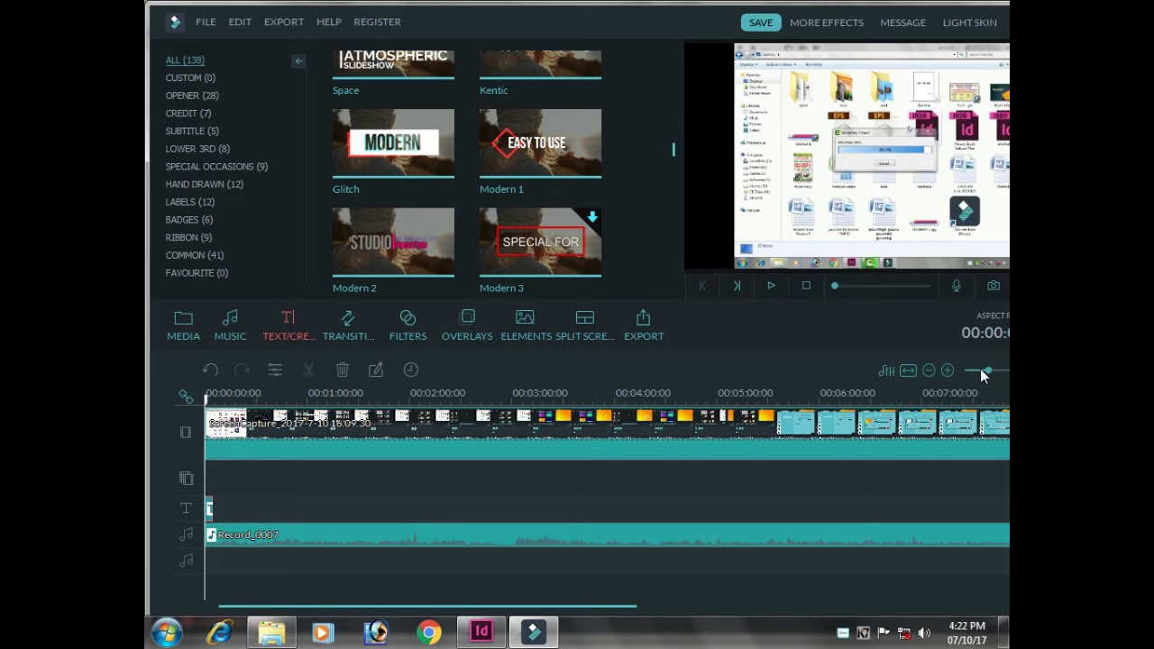
{"action": "left_click_drag", "start_coordinate": [989, 371], "coordinate": [998, 370]}
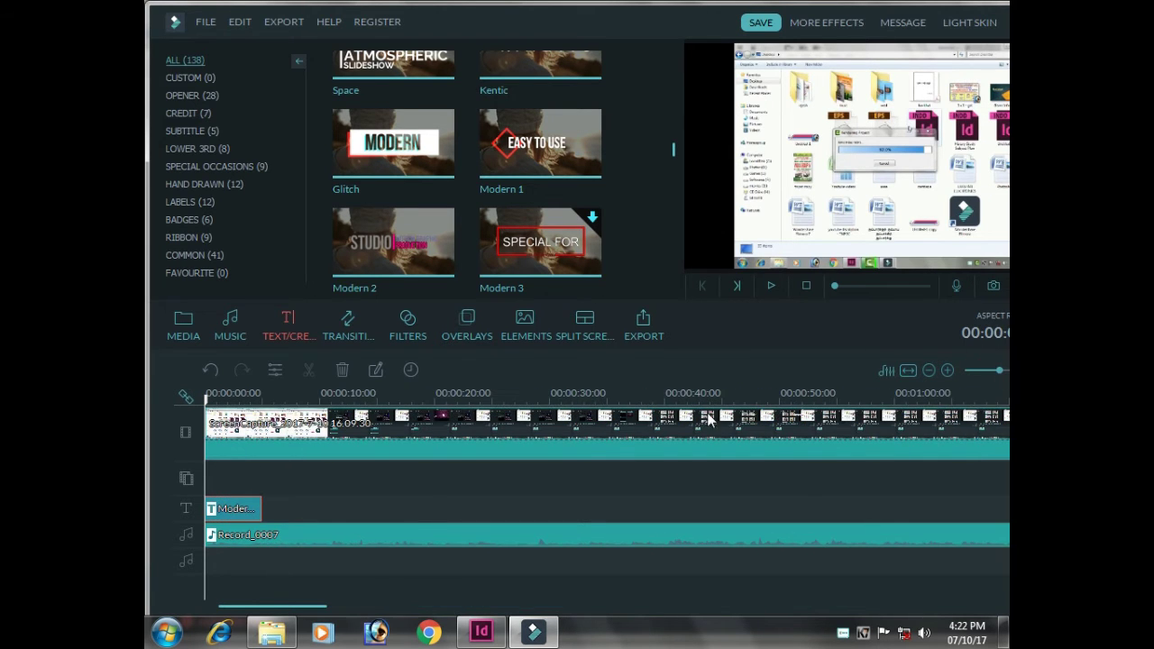
{"action": "left_click", "coordinate": [276, 433]}
{"action": "left_click", "coordinate": [263, 430]}
{"action": "left_click", "coordinate": [258, 430]}
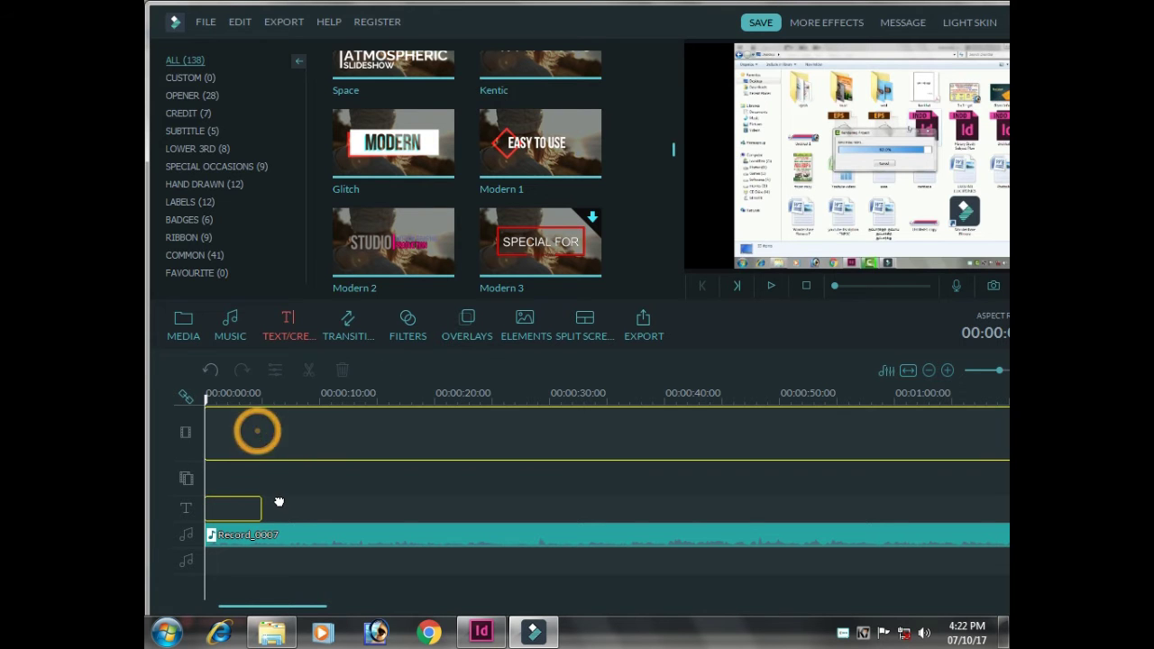
{"action": "left_click", "coordinate": [241, 512]}
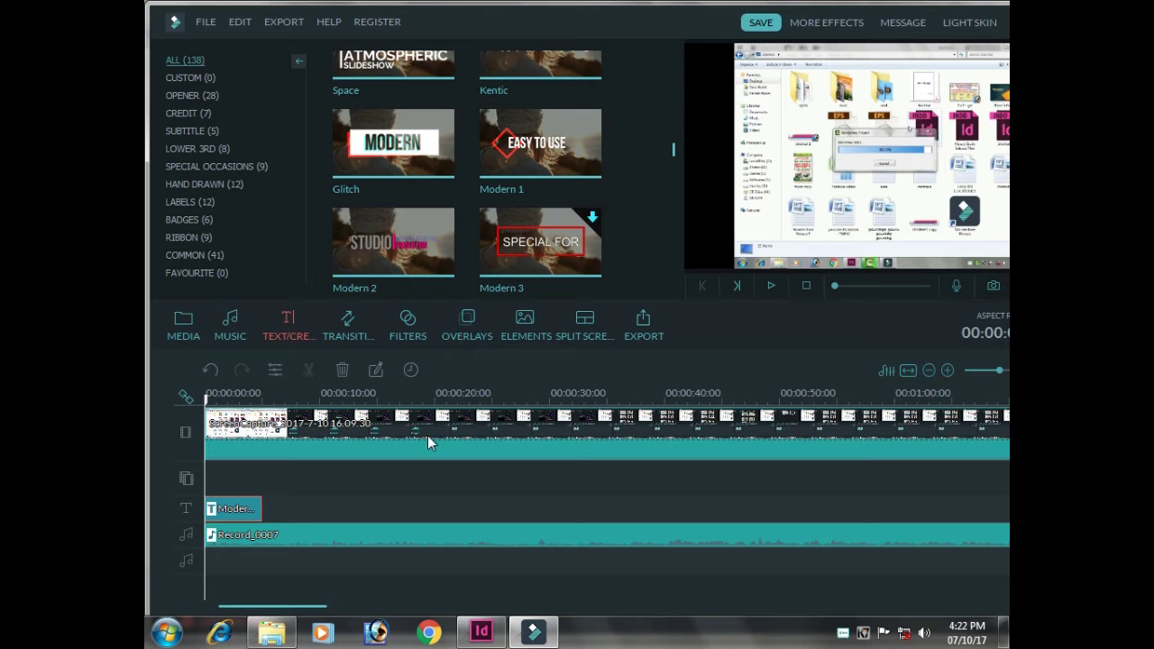
- Insert the Gradient2 sample color before the screen capture and move the Modern 2 title back to the start above it
{"action": "left_click", "coordinate": [176, 336]}
{"action": "left_click", "coordinate": [208, 79]}
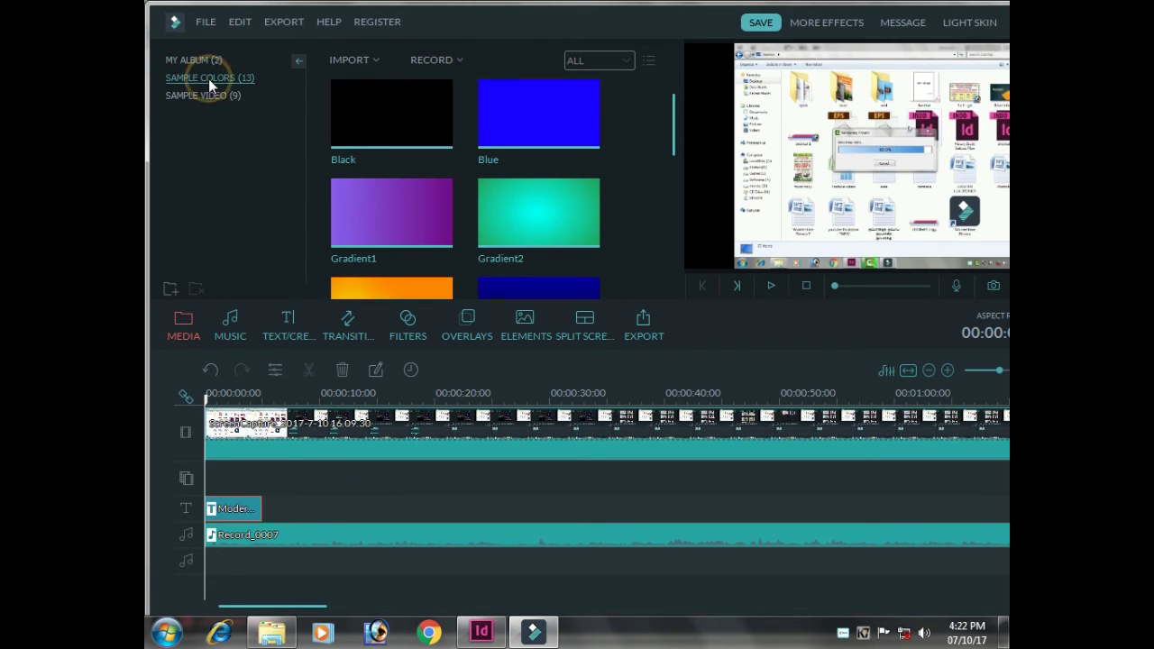
{"action": "left_click", "coordinate": [537, 215]}
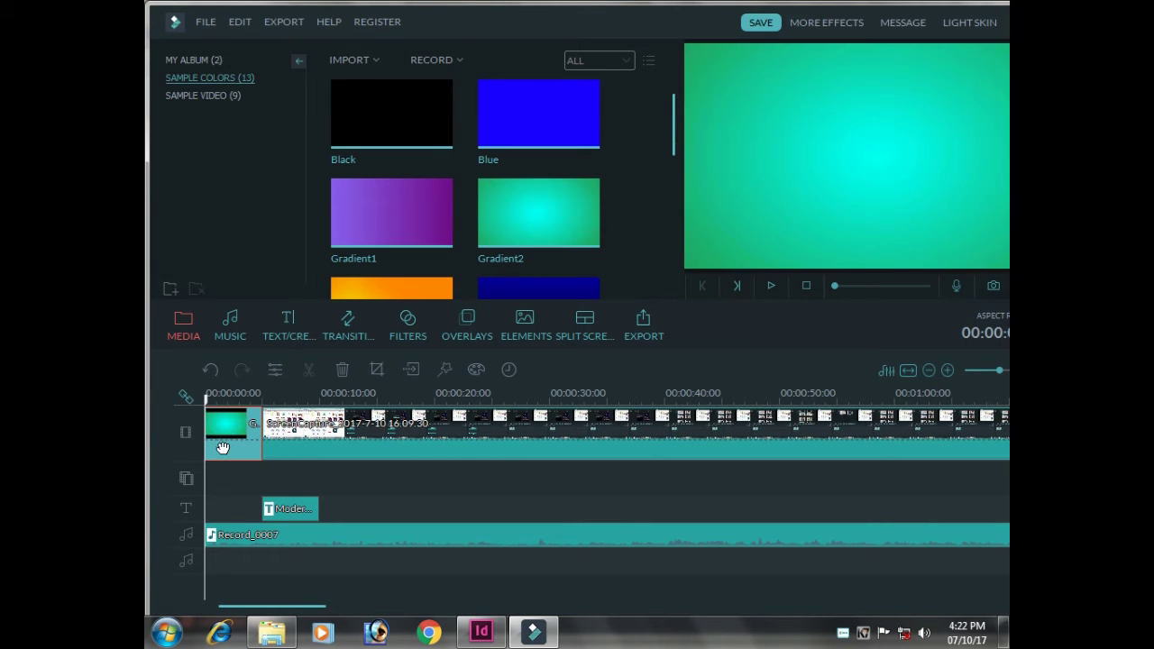
{"action": "left_click_drag", "start_coordinate": [298, 506], "coordinate": [242, 508]}
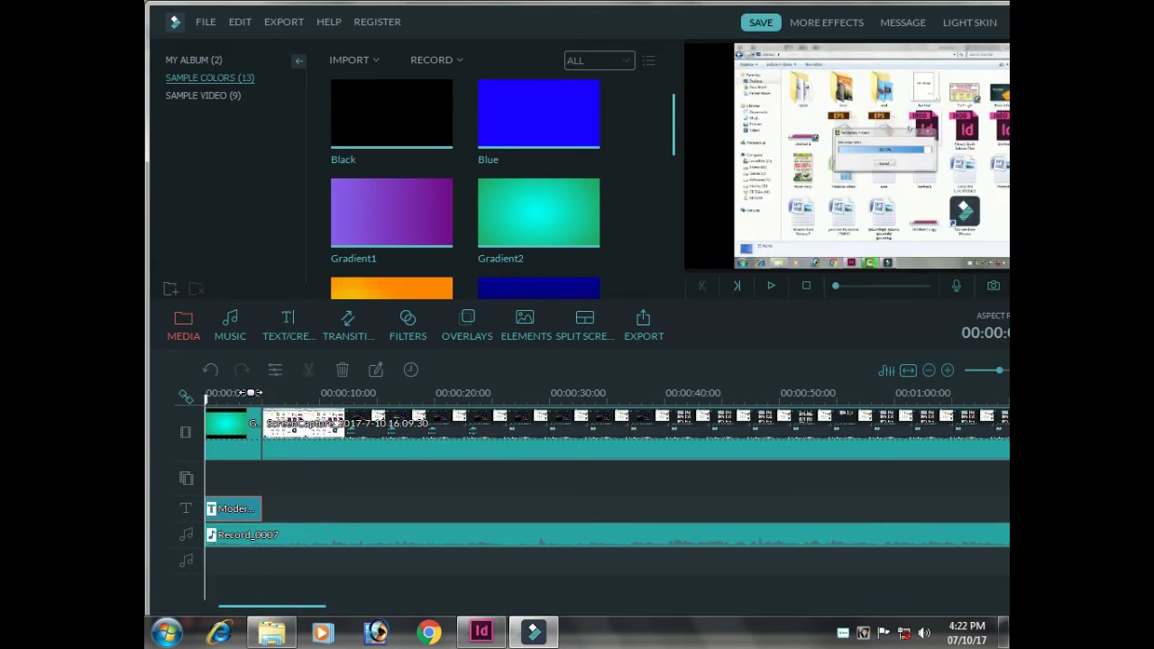
- Replace the title's STUDIO text with the channel owner's name and shift it clear of the pink divider bar
{"action": "double_click", "coordinate": [236, 511]}
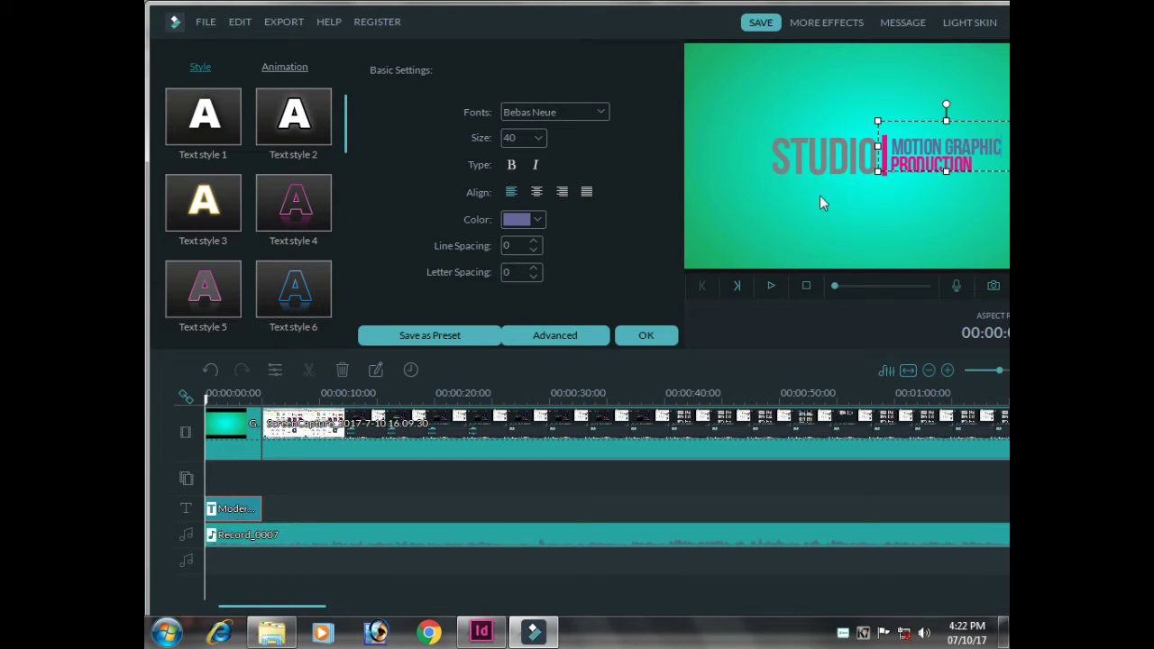
{"action": "left_click", "coordinate": [838, 176]}
{"action": "left_click", "coordinate": [843, 162]}
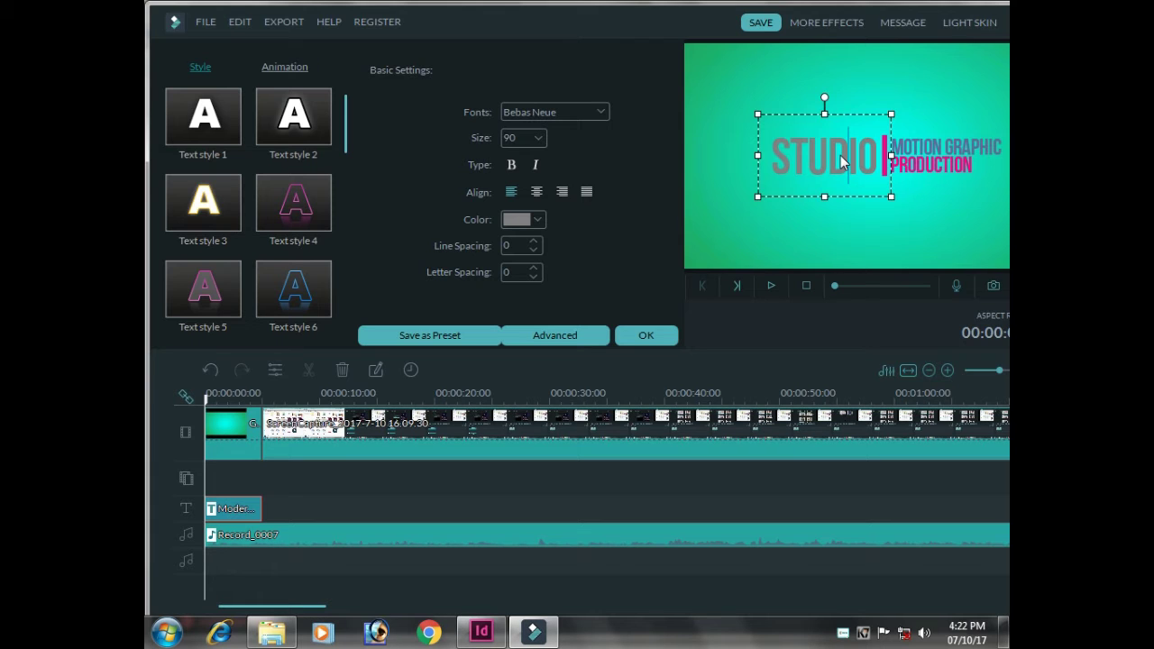
{"action": "left_click", "coordinate": [878, 174]}
{"action": "key", "text": "BackSpace"}
{"action": "key", "text": "BackSpace"}
{"action": "key", "text": "BackSpace"}
{"action": "key", "text": "BackSpace"}
{"action": "key", "text": "BackSpace"}
{"action": "key", "text": "BackSpace"}
{"action": "type", "text": "VAL"}
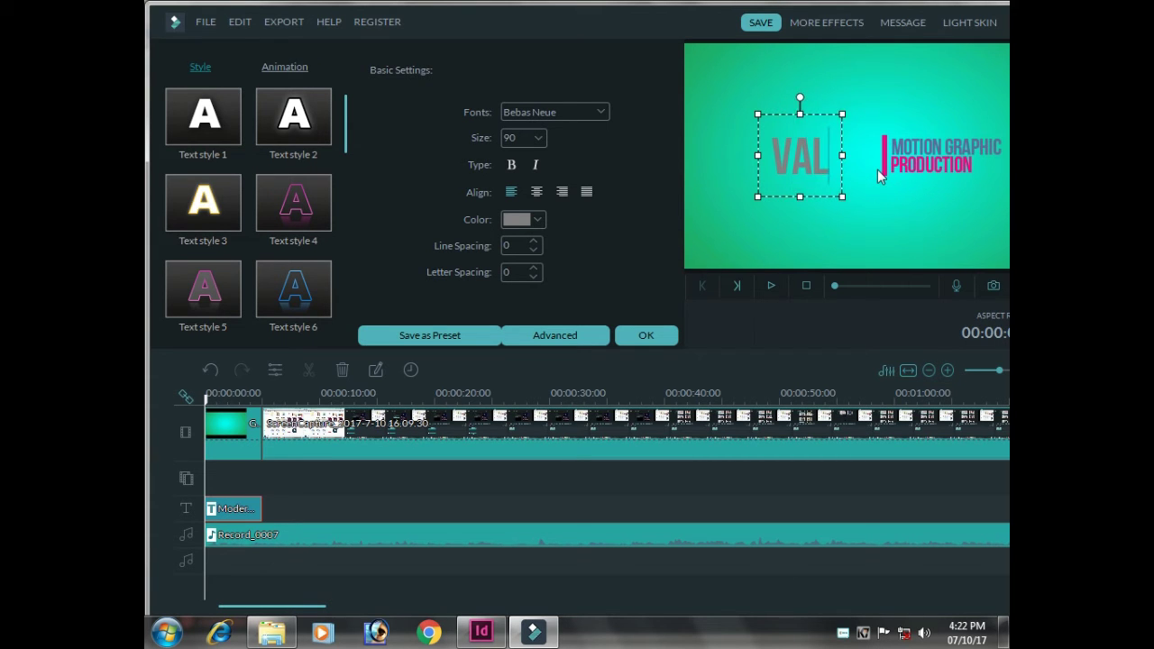
{"action": "type", "text": "AVAN"}
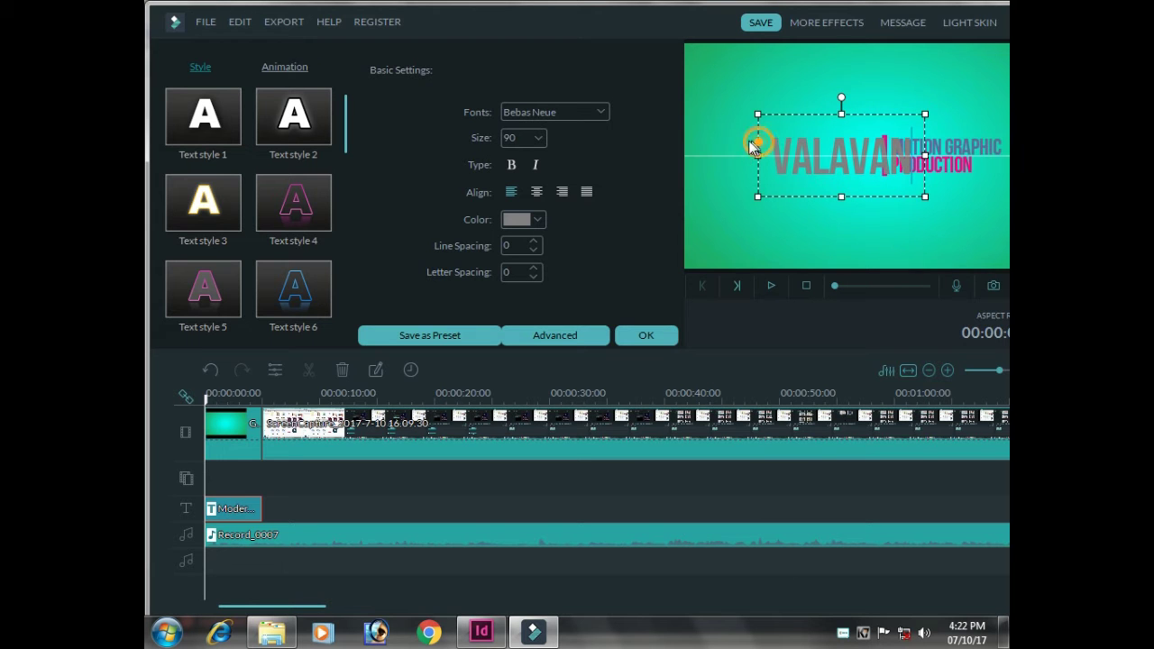
{"action": "left_click_drag", "start_coordinate": [757, 135], "coordinate": [726, 133]}
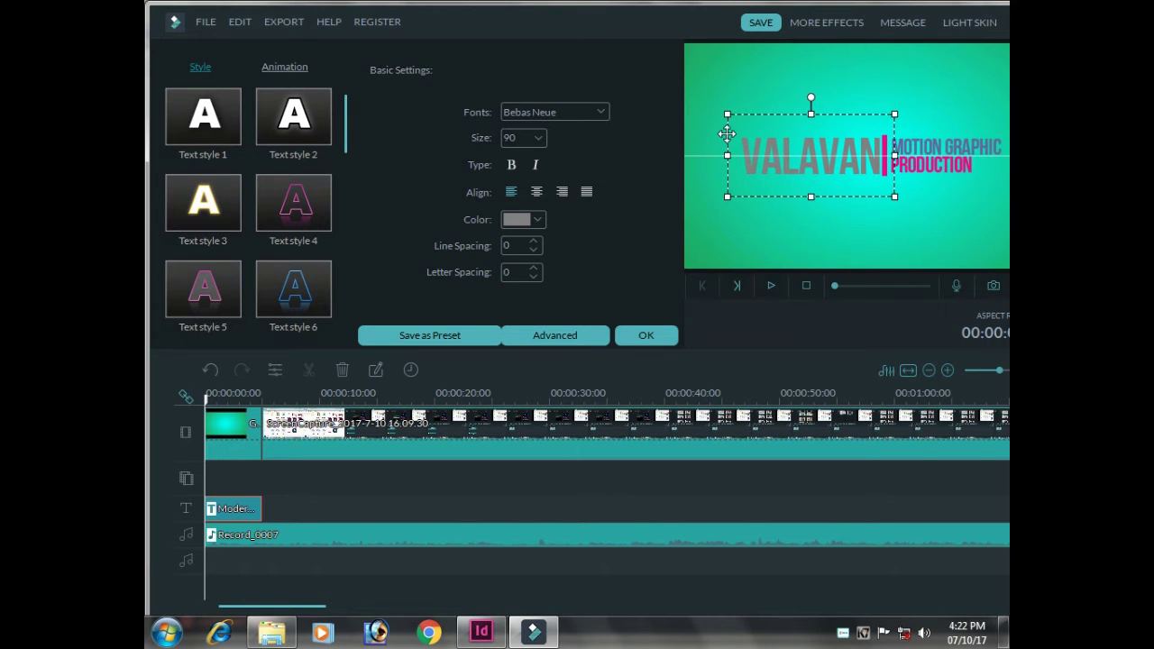
- Replace the title's PRODUCTION text with TUTORIALS
{"action": "left_click", "coordinate": [942, 171]}
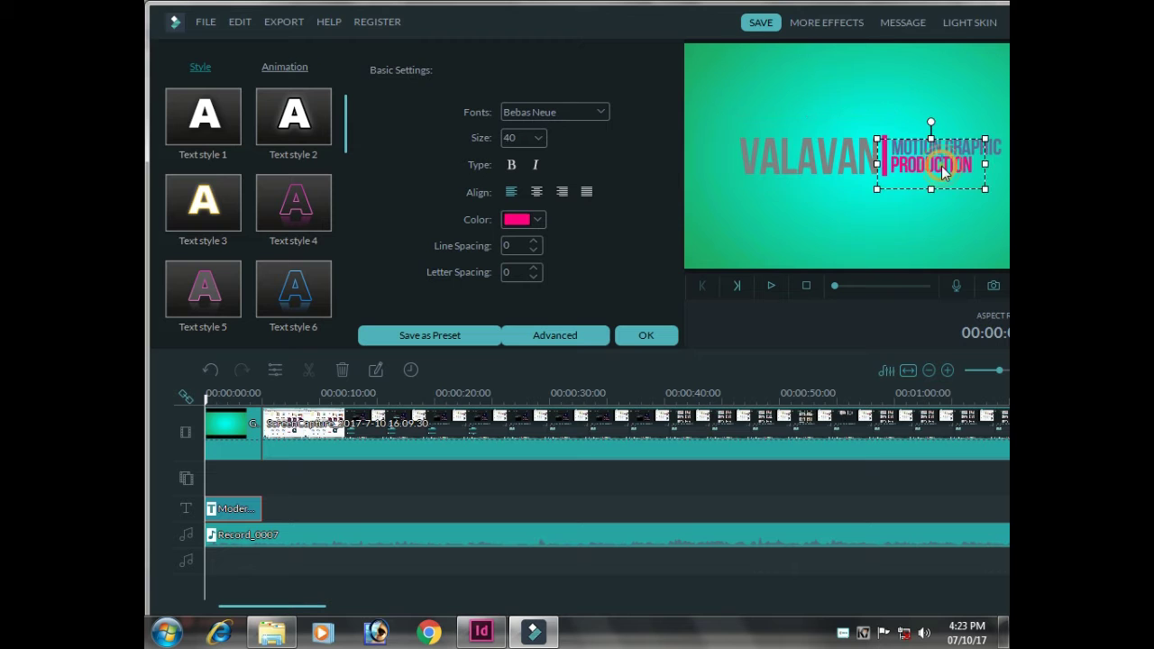
{"action": "left_click", "coordinate": [1000, 149]}
{"action": "left_click", "coordinate": [983, 148]}
{"action": "left_click", "coordinate": [921, 169]}
{"action": "key", "text": "BackSpace"}
{"action": "key", "text": "BackSpace"}
{"action": "key", "text": "BackSpace"}
{"action": "key", "text": "BackSpace"}
{"action": "key", "text": "BackSpace"}
{"action": "key", "text": "BackSpace"}
{"action": "key", "text": "BackSpace"}
{"action": "key", "text": "BackSpace"}
{"action": "key", "text": "BackSpace"}
{"action": "key", "text": "BackSpace"}
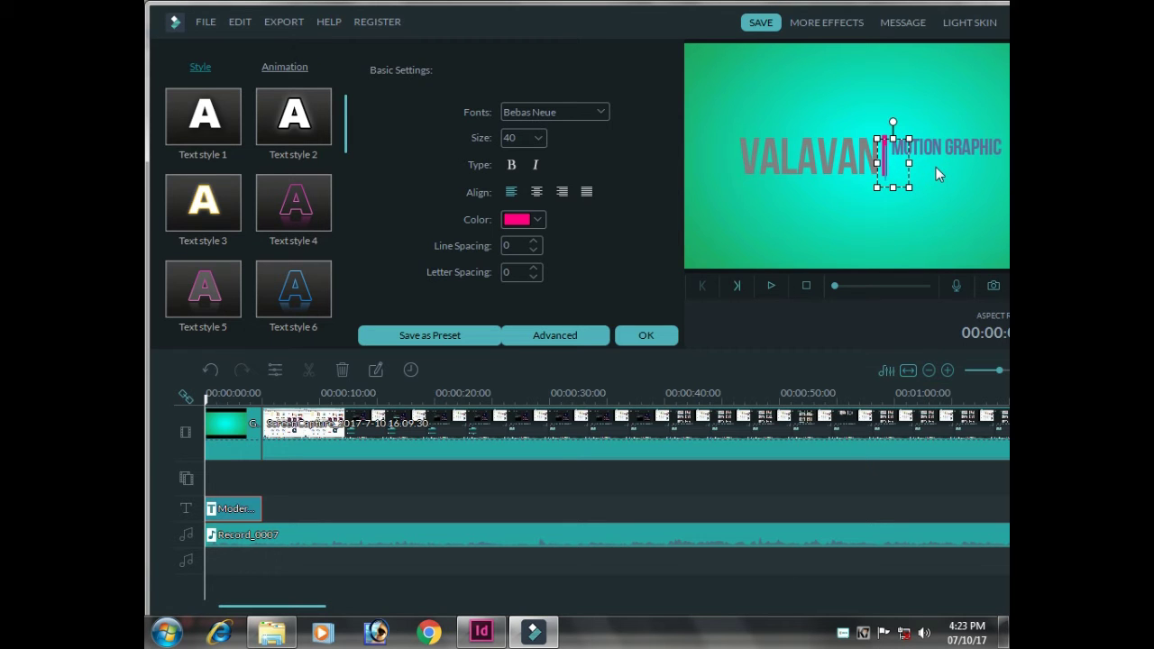
{"action": "type", "text": "TUTORIALS"}
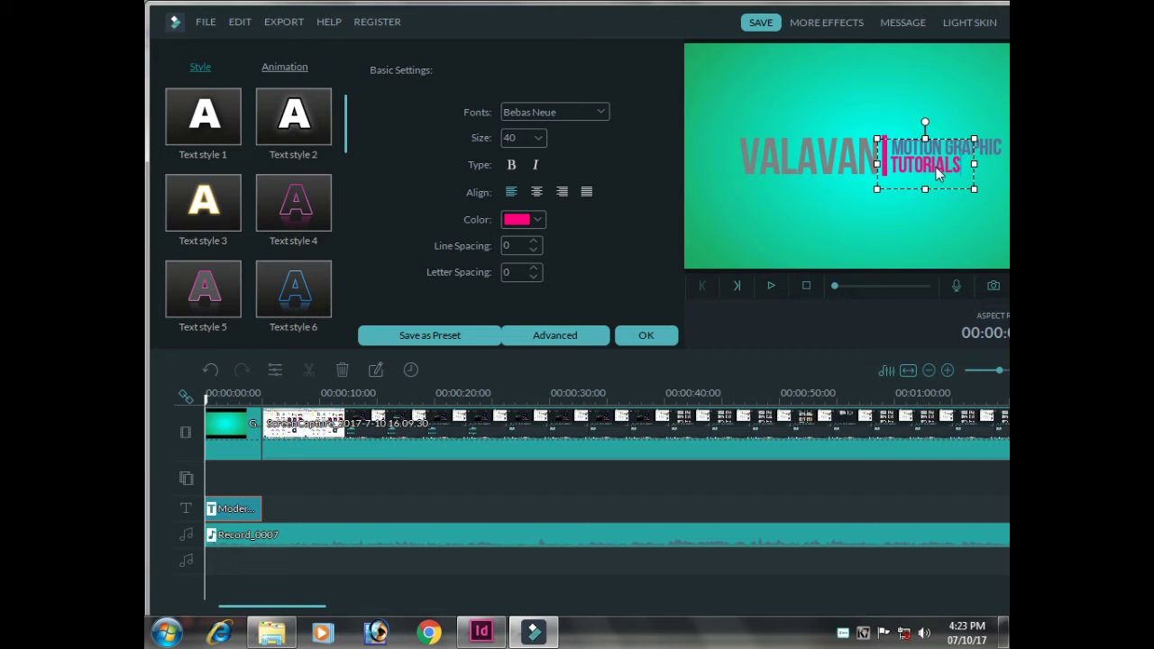
- Replace the title's MOTION GRAPHIC text with VIDEO EDITING and confirm the title edits
{"action": "left_click", "coordinate": [994, 148]}
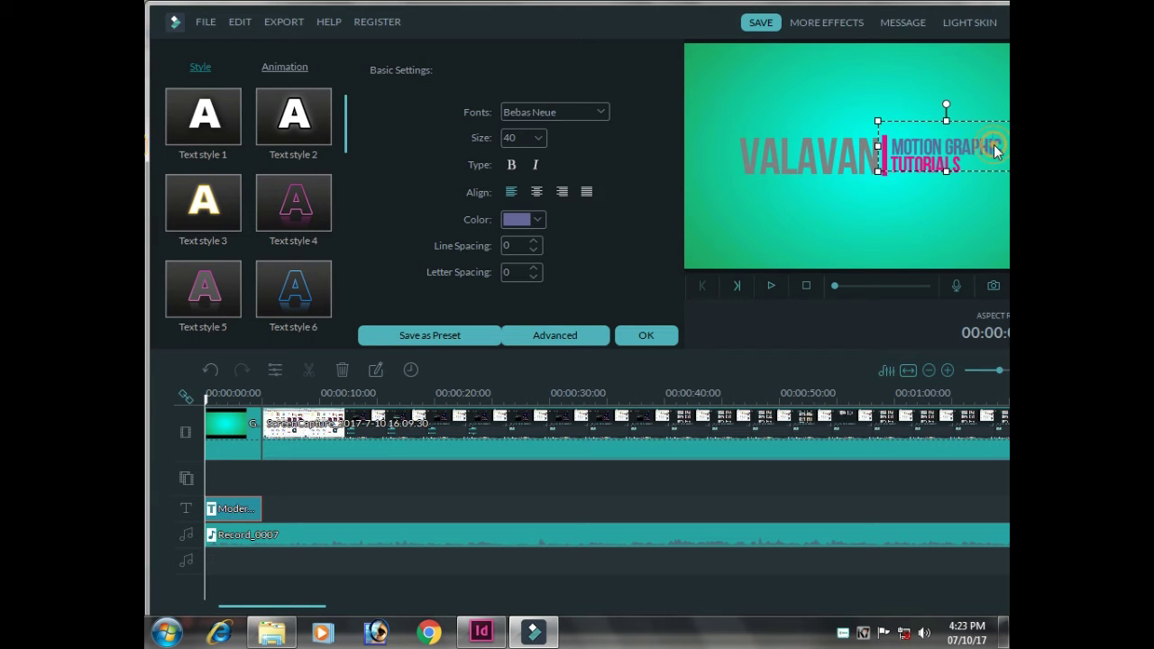
{"action": "key", "text": "BackSpace"}
{"action": "key", "text": "BackSpace"}
{"action": "key", "text": "BackSpace"}
{"action": "key", "text": "BackSpace"}
{"action": "key", "text": "BackSpace"}
{"action": "key", "text": "BackSpace"}
{"action": "key", "text": "BackSpace"}
{"action": "key", "text": "BackSpace"}
{"action": "key", "text": "BackSpace"}
{"action": "key", "text": "BackSpace"}
{"action": "key", "text": "BackSpace"}
{"action": "key", "text": "BackSpace"}
{"action": "key", "text": "BackSpace"}
{"action": "key", "text": "BackSpace"}
{"action": "type", "text": "VIDEO EDITING"}
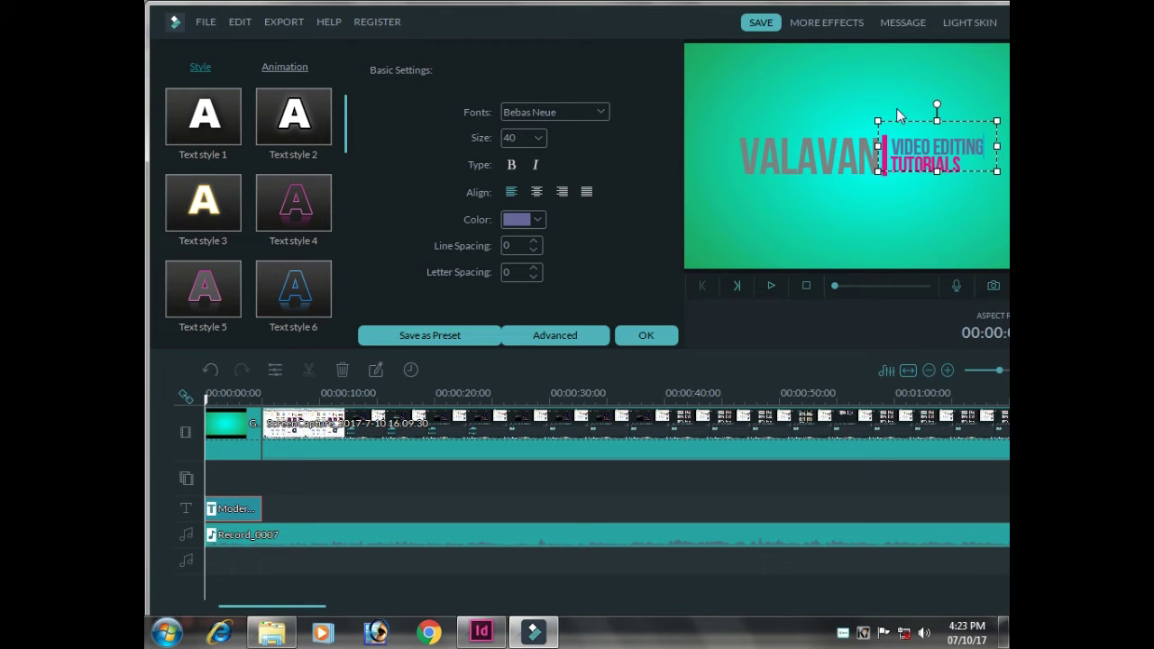
{"action": "left_click", "coordinate": [825, 249]}
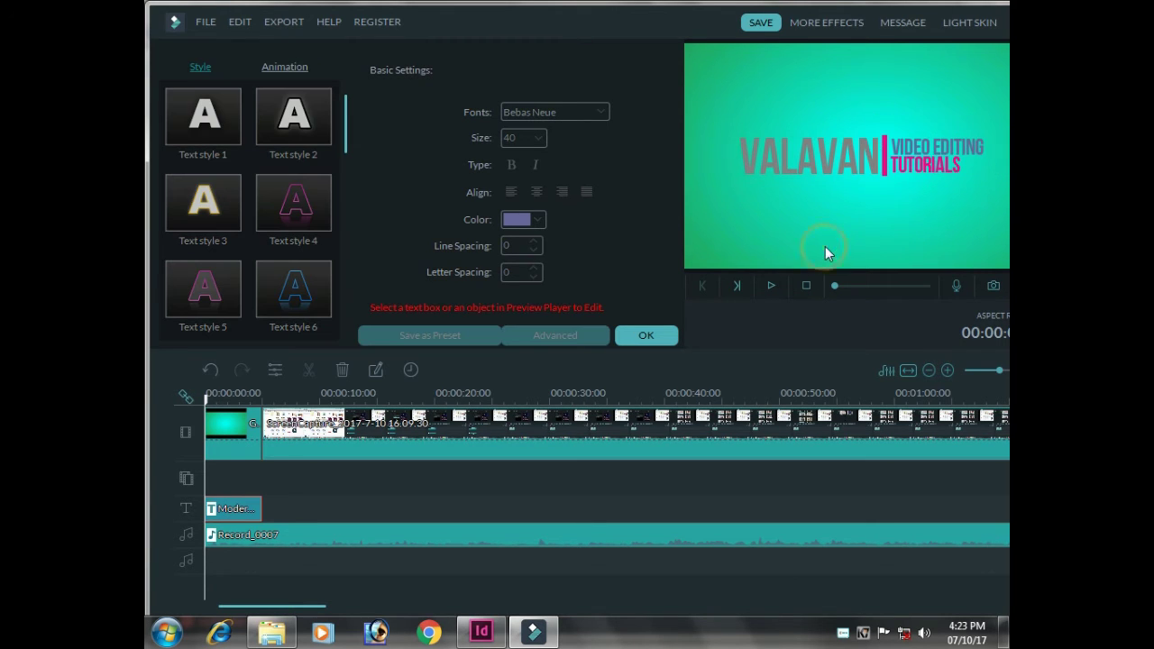
{"action": "left_click", "coordinate": [655, 329]}
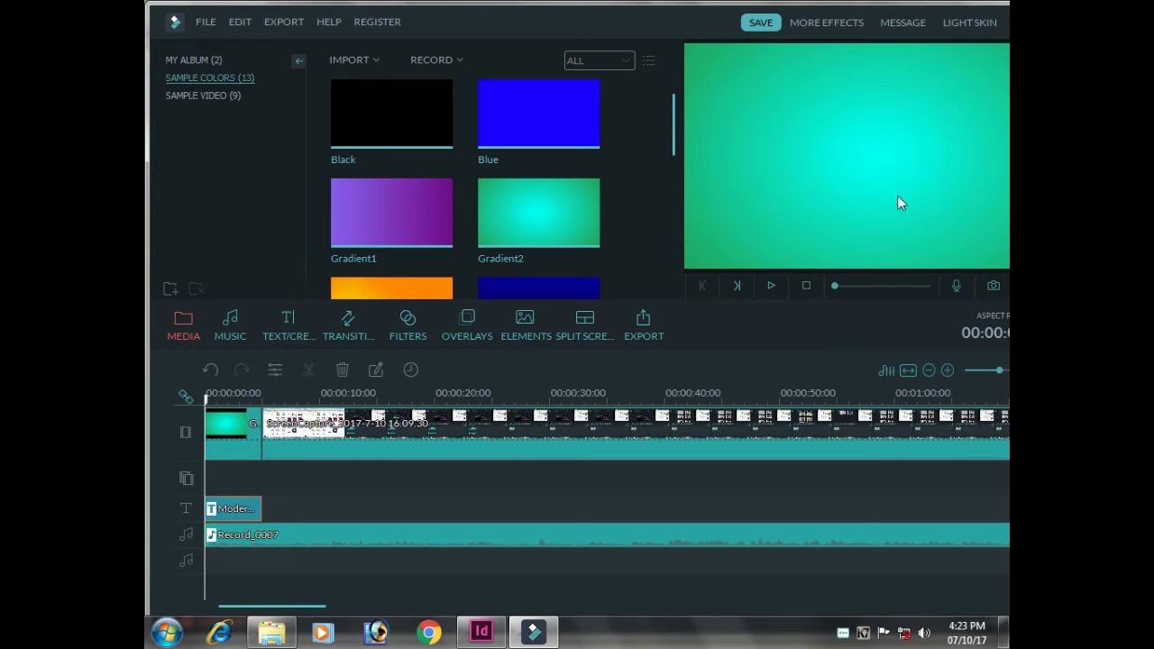
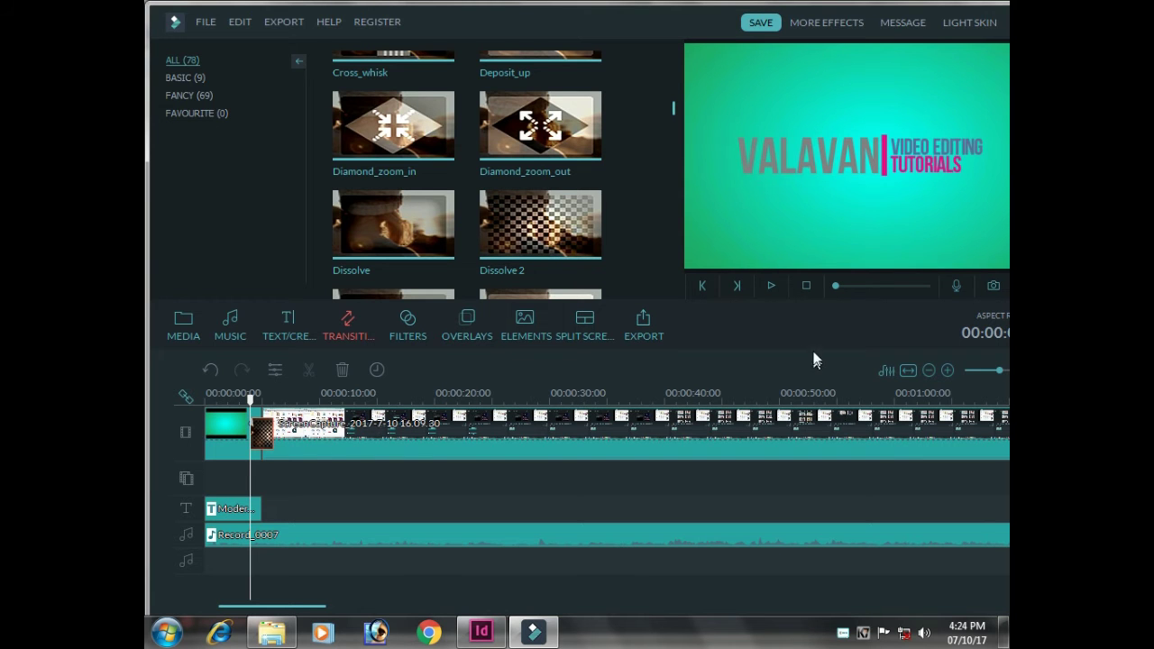
- Play back the transition from the gradient intro into the screen capture, and pause a few seconds into the capture
{"action": "left_click", "coordinate": [767, 285]}
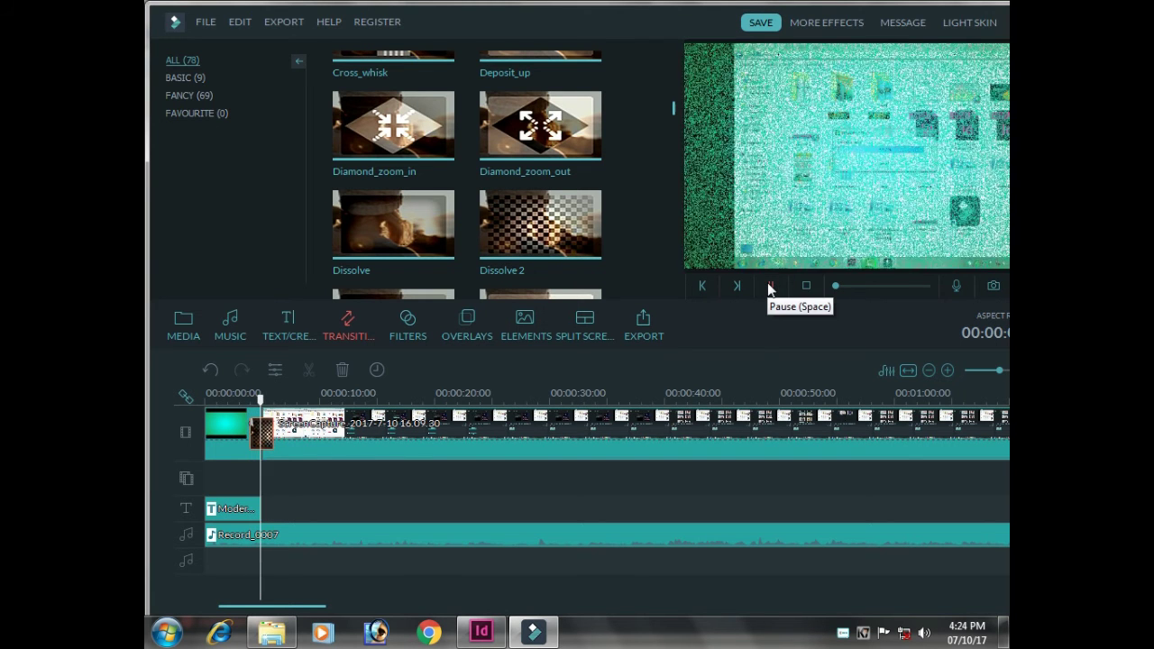
{"action": "double_click", "coordinate": [547, 436]}
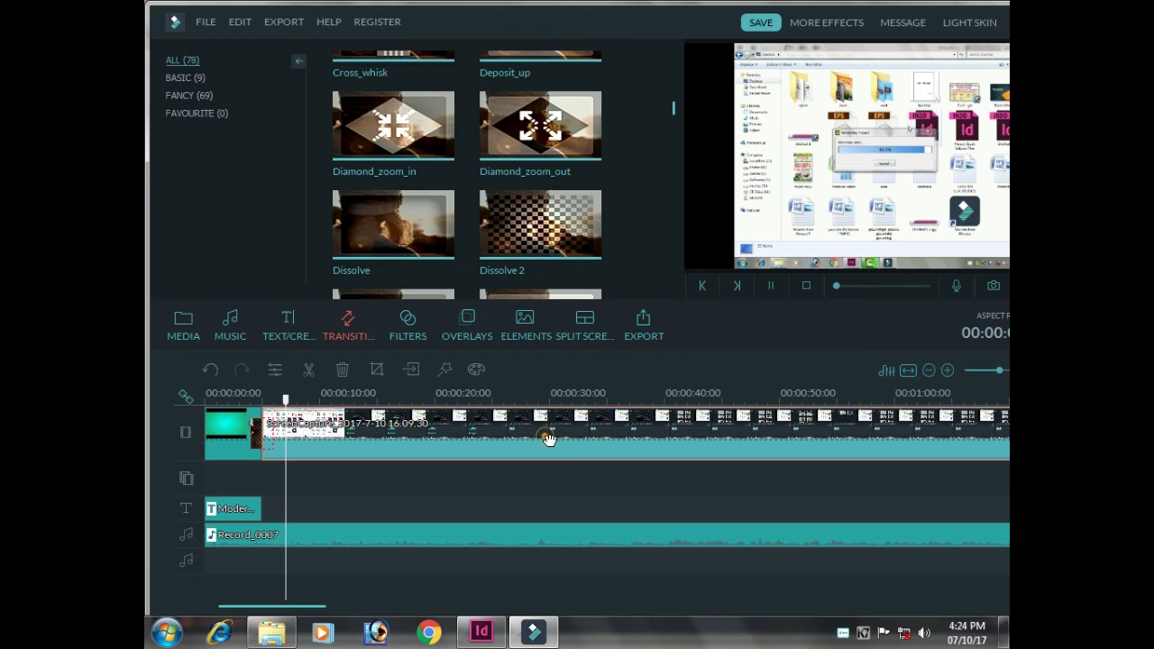
{"action": "left_click", "coordinate": [655, 333]}
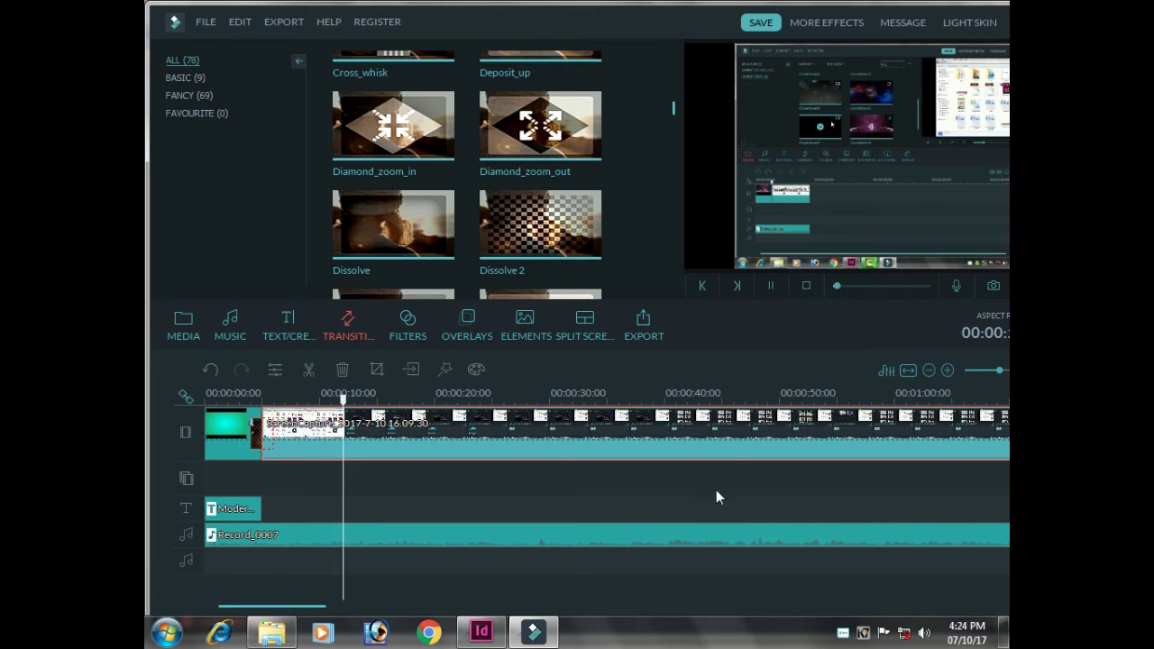
{"action": "left_click", "coordinate": [651, 535]}
{"action": "left_click", "coordinate": [772, 286]}
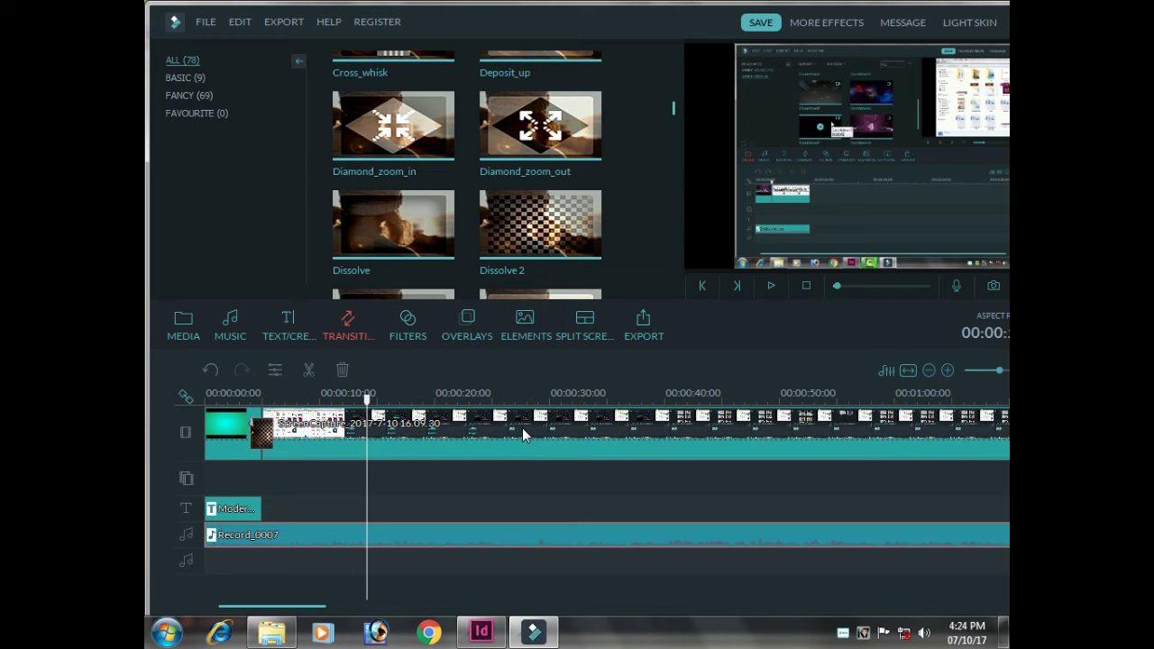
- Examine the screen capture clip's video settings and its Advanced Color Tuning adjustments, and close them
{"action": "double_click", "coordinate": [455, 428]}
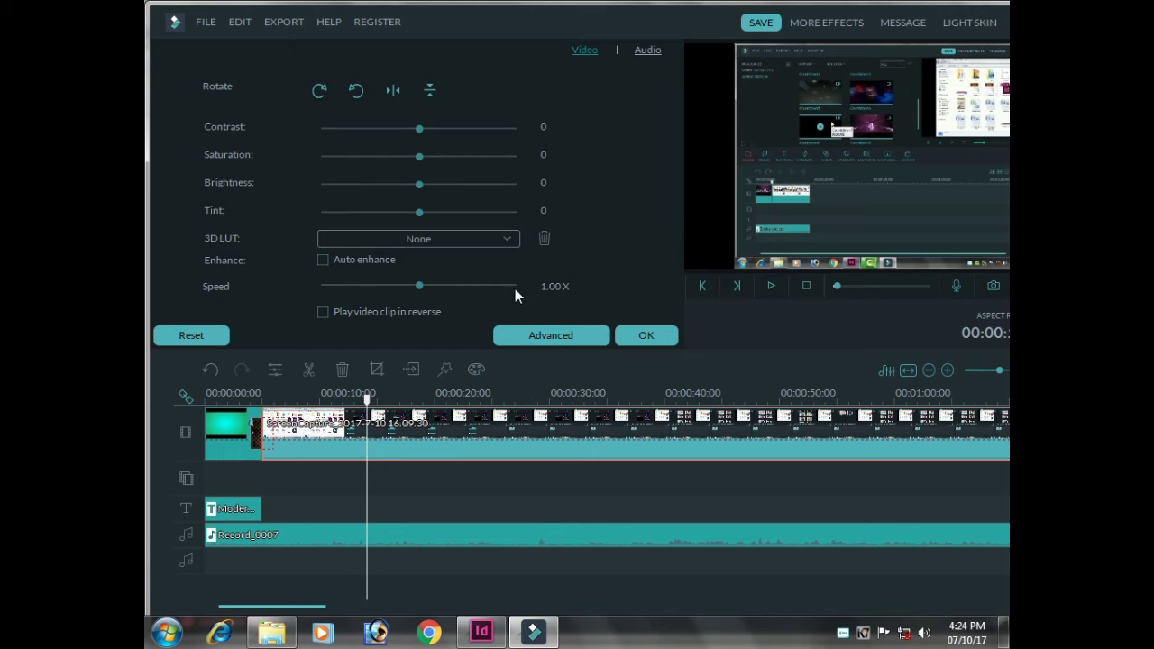
{"action": "left_click", "coordinate": [550, 336]}
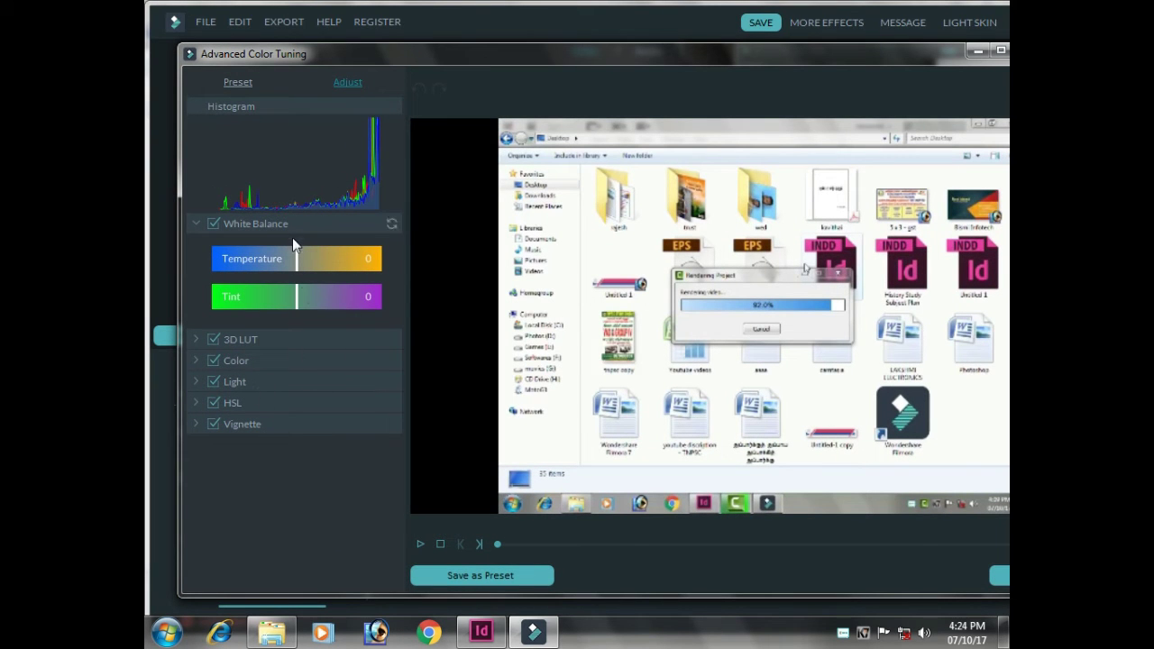
{"action": "left_click", "coordinate": [353, 82]}
{"action": "left_click", "coordinate": [499, 579]}
{"action": "left_click", "coordinate": [998, 575]}
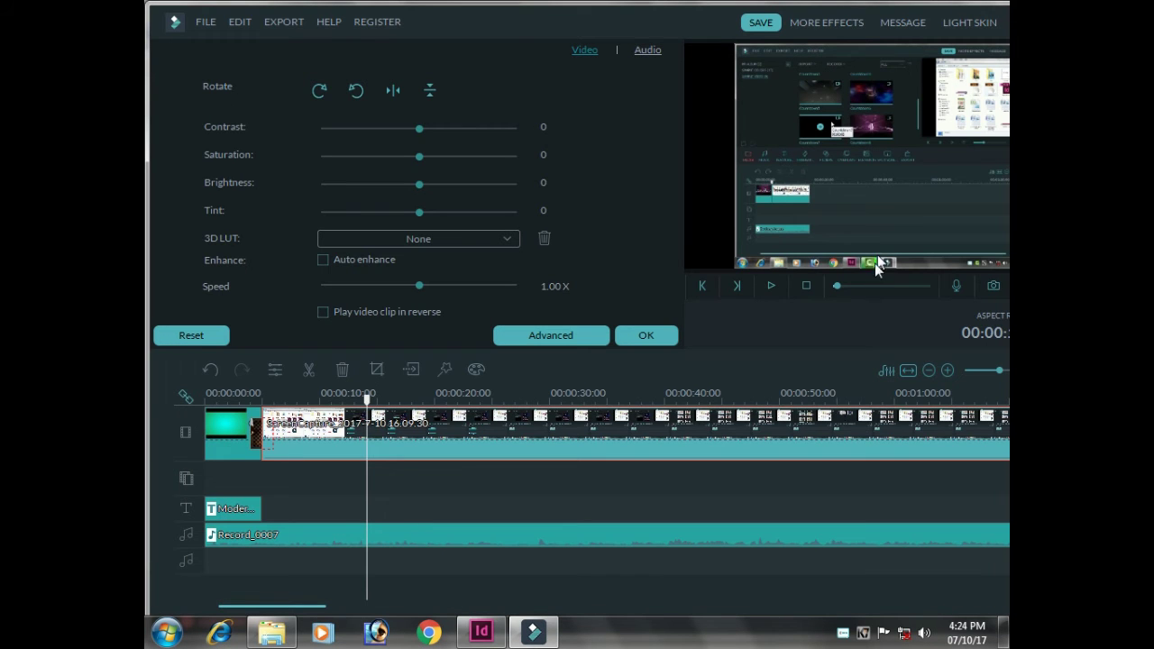
{"action": "left_click", "coordinate": [770, 285]}
{"action": "left_click", "coordinate": [771, 286]}
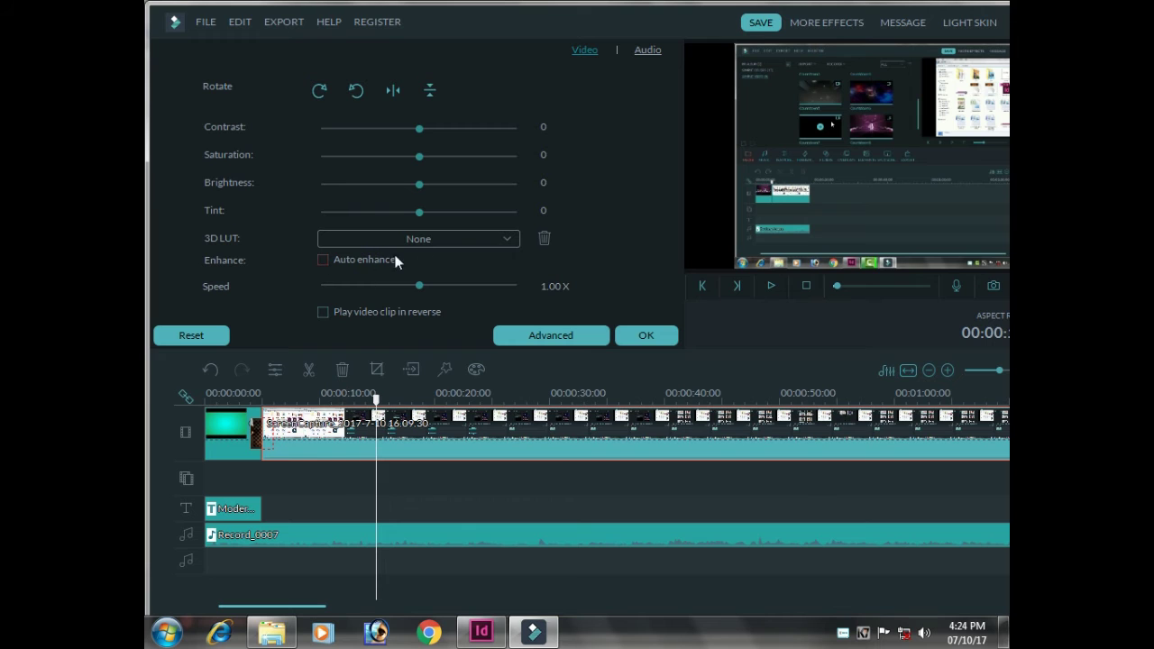
{"action": "left_click", "coordinate": [640, 331]}
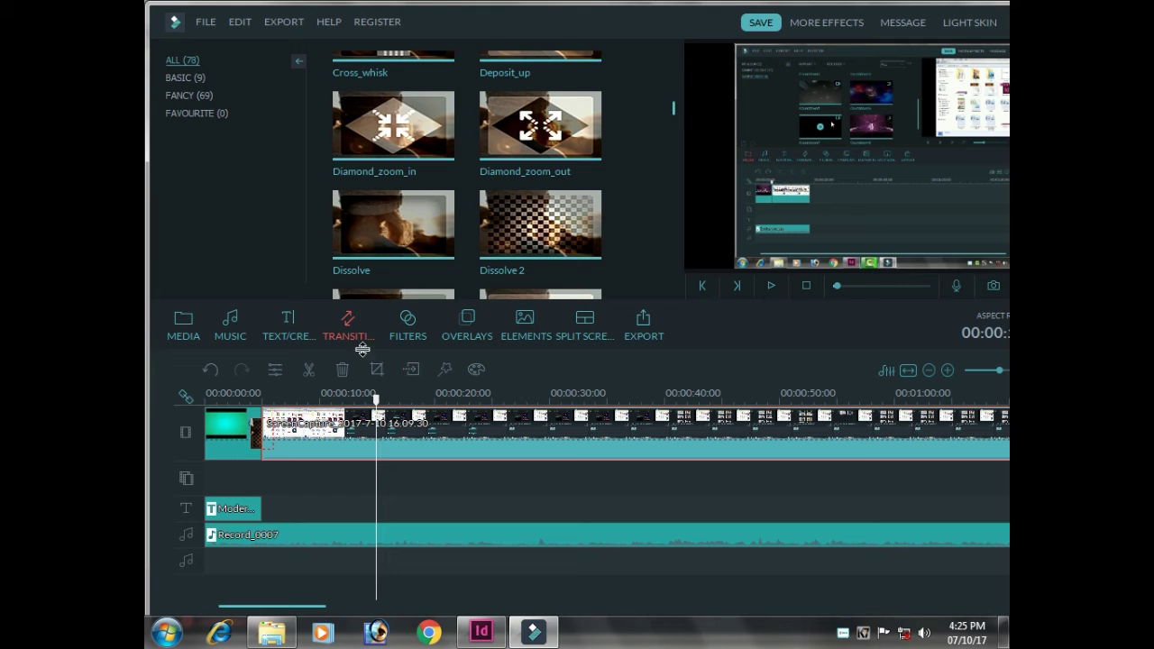
{"action": "left_click", "coordinate": [291, 328]}
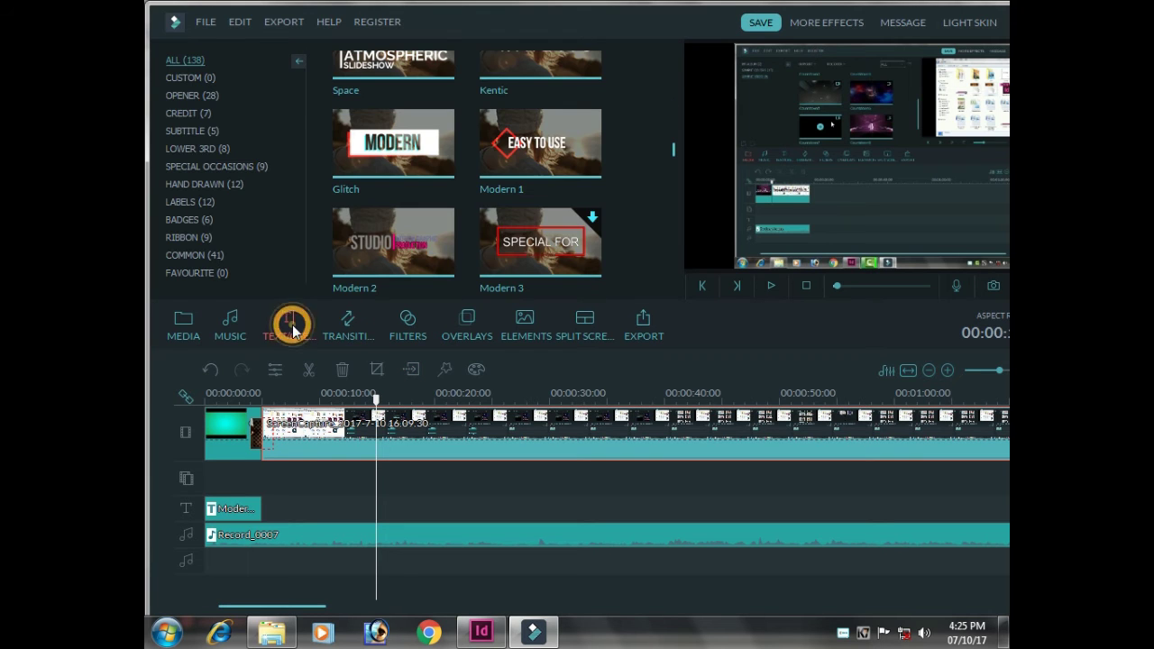
{"action": "left_click", "coordinate": [540, 242]}
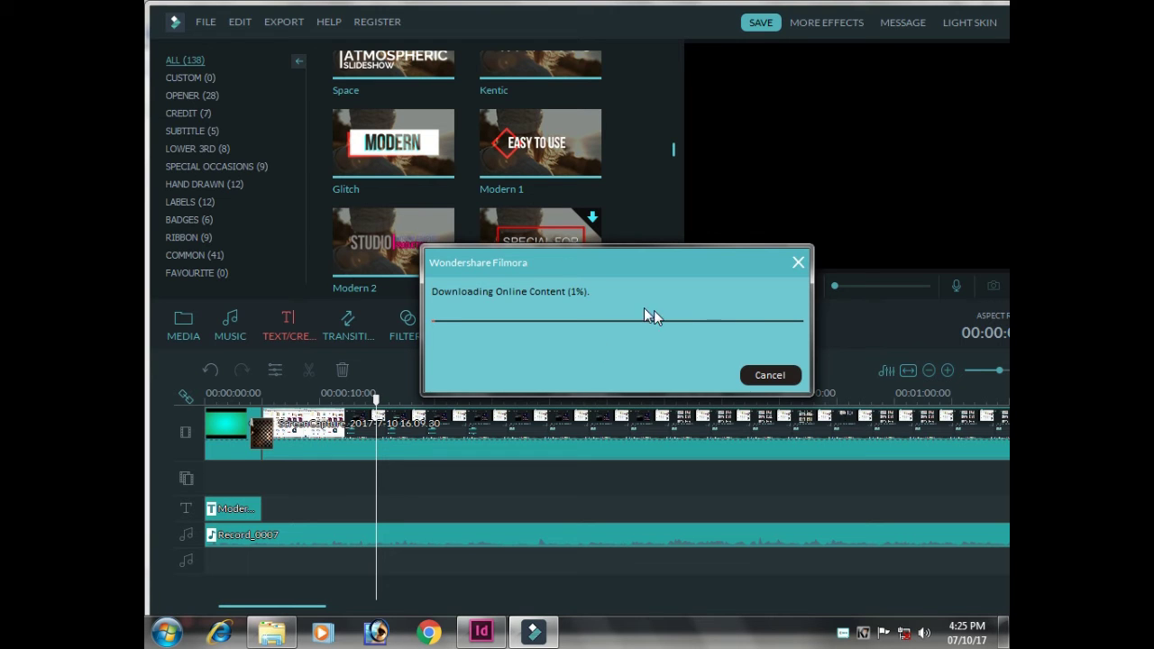
{"action": "left_click", "coordinate": [769, 374]}
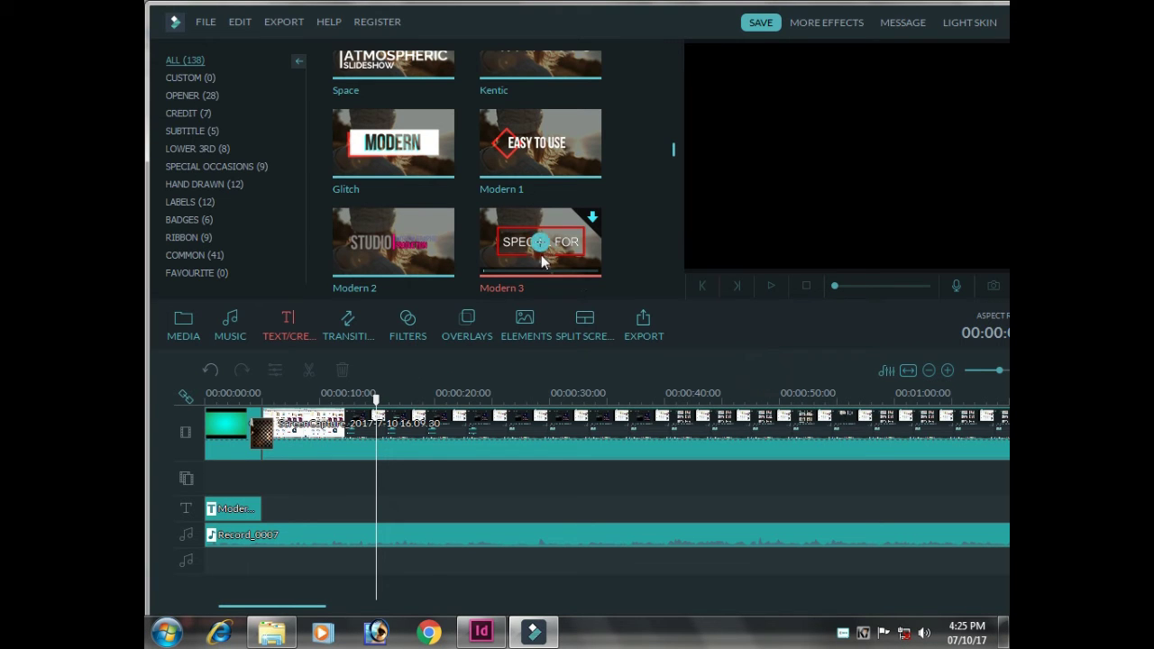
- Add the Modern 1 title at the playhead over the screen capture, replace its text with FILMORA and confirm
{"action": "left_click", "coordinate": [540, 142]}
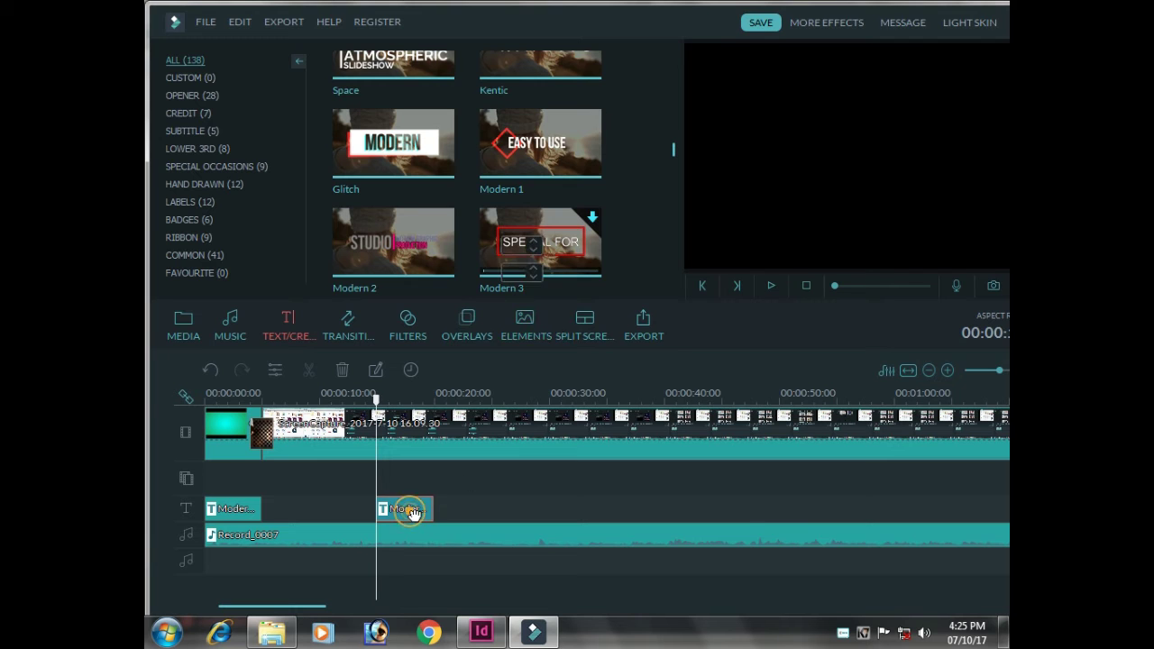
{"action": "double_click", "coordinate": [413, 511]}
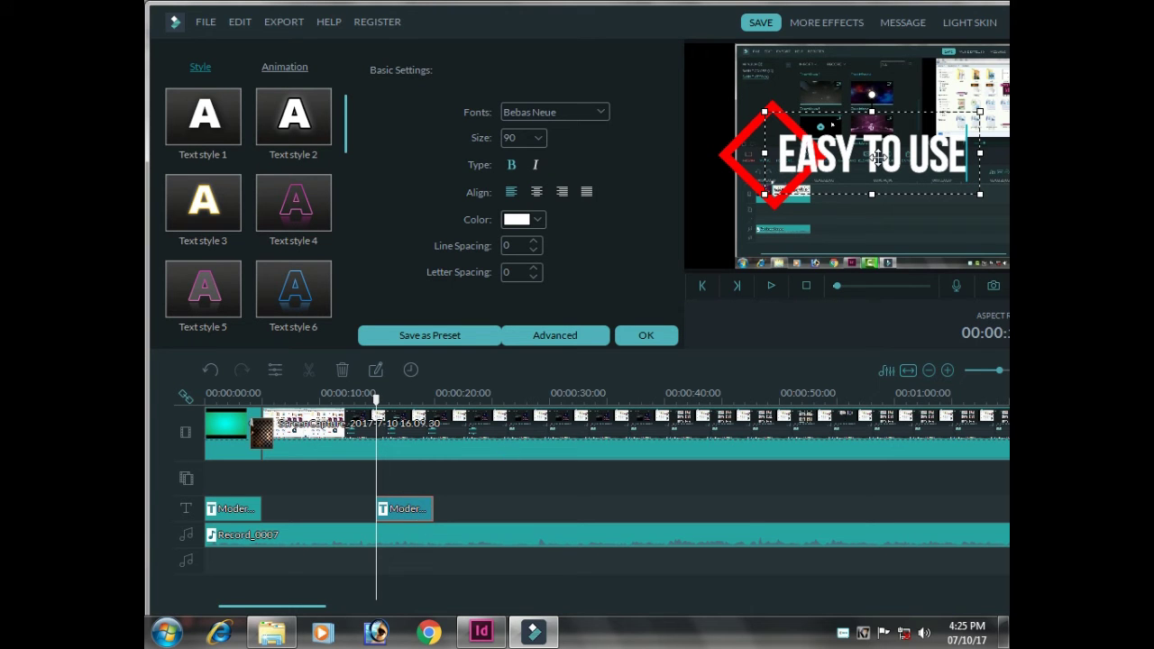
{"action": "left_click", "coordinate": [878, 158]}
{"action": "key", "text": "BackSpace"}
{"action": "key", "text": "BackSpace"}
{"action": "key", "text": "BackSpace"}
{"action": "key", "text": "BackSpace"}
{"action": "key", "text": "BackSpace"}
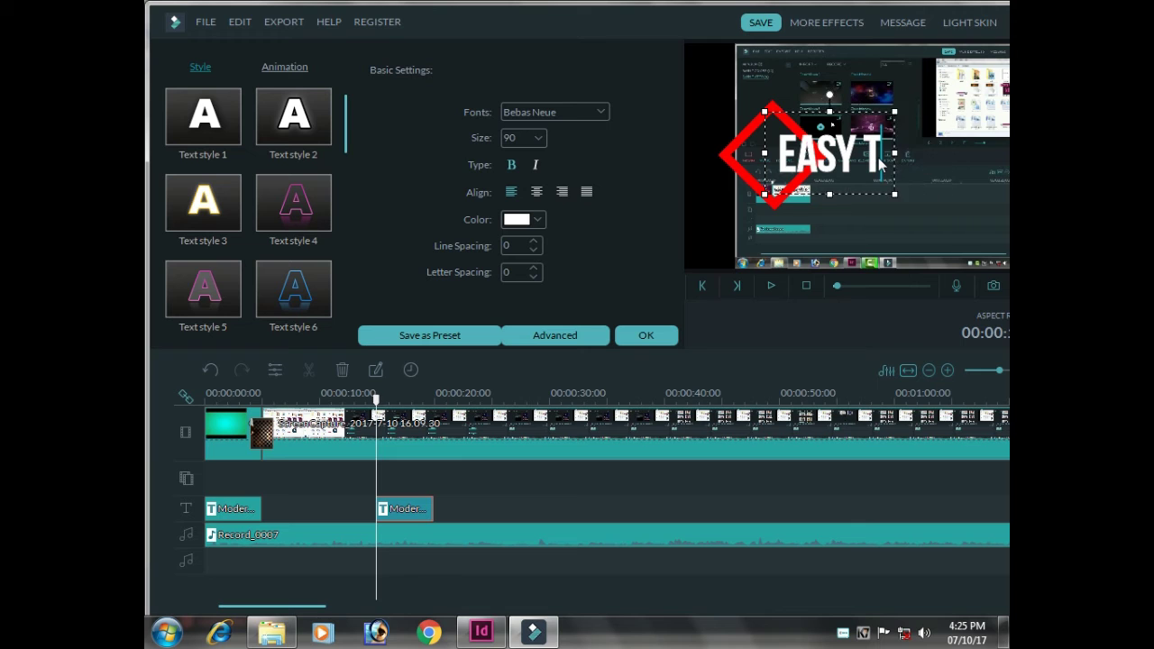
{"action": "key", "text": "BackSpace"}
{"action": "key", "text": "BackSpace"}
{"action": "key", "text": "BackSpace"}
{"action": "key", "text": "BackSpace"}
{"action": "key", "text": "BackSpace"}
{"action": "key", "text": "BackSpace"}
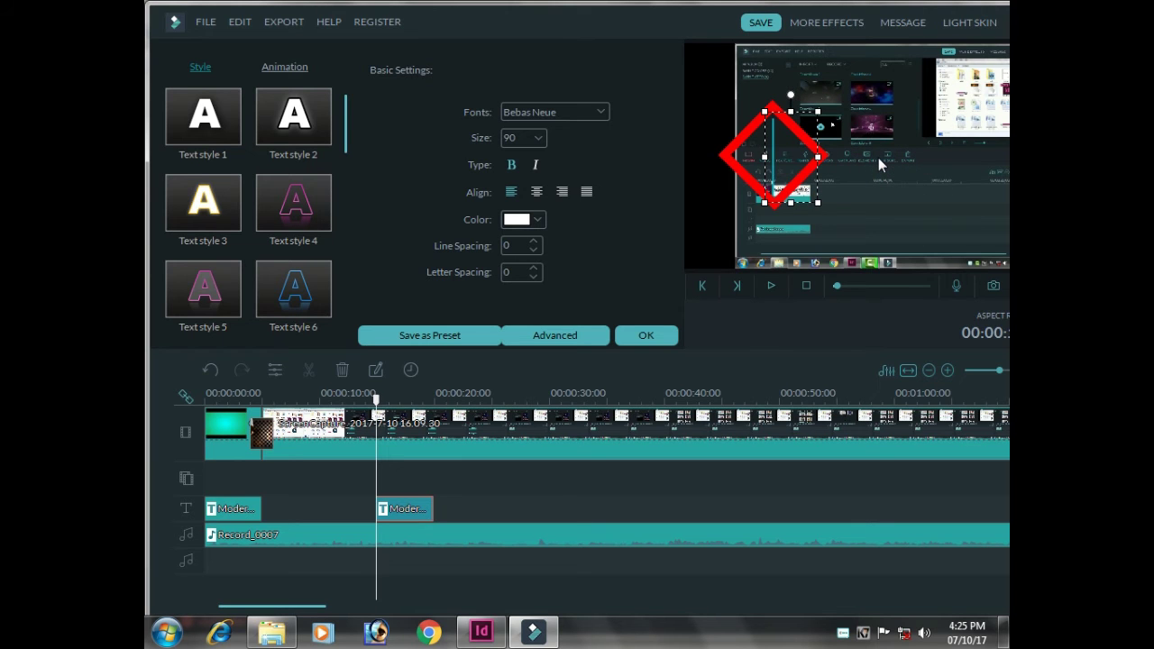
{"action": "type", "text": "FIL"}
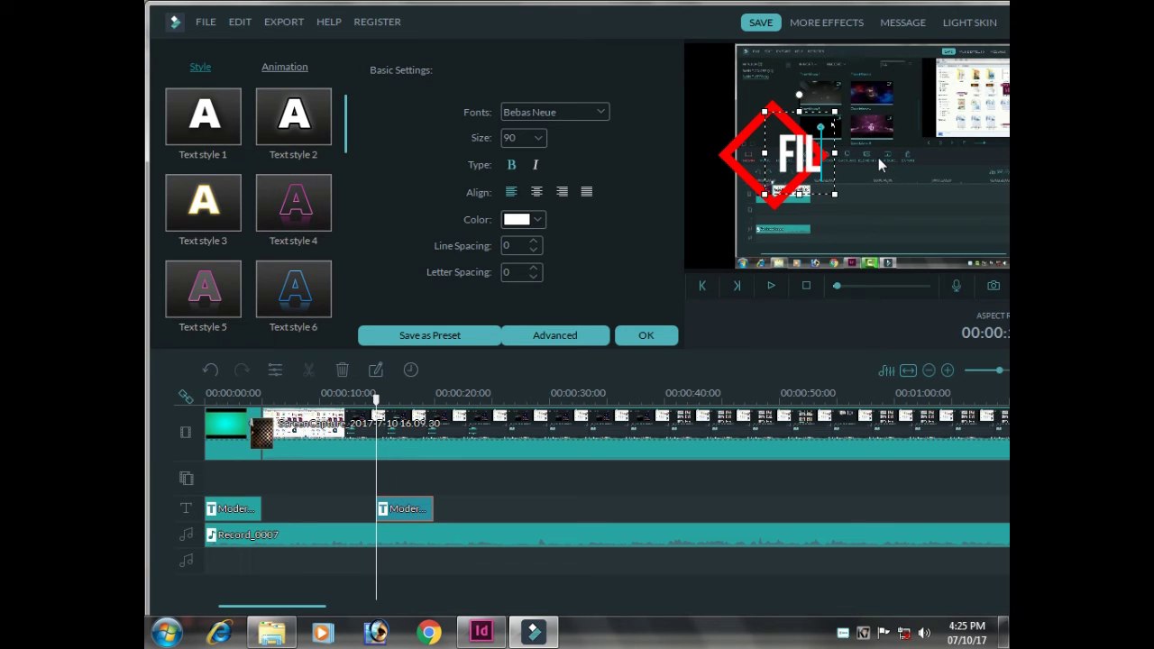
{"action": "type", "text": "MORA"}
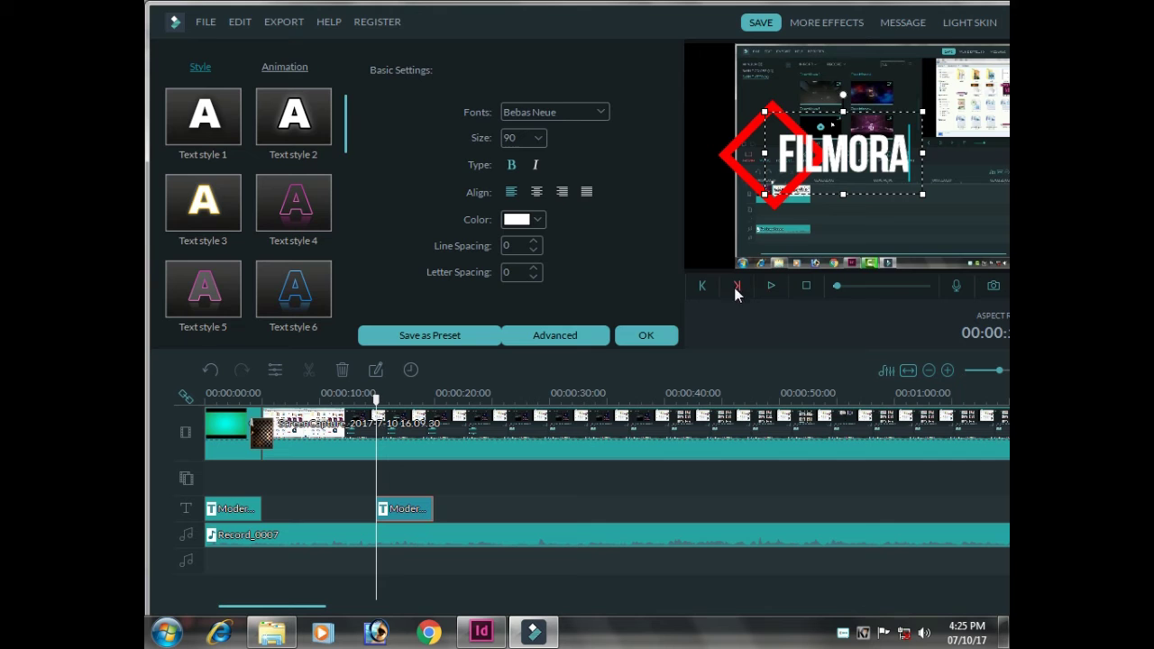
{"action": "left_click", "coordinate": [646, 335]}
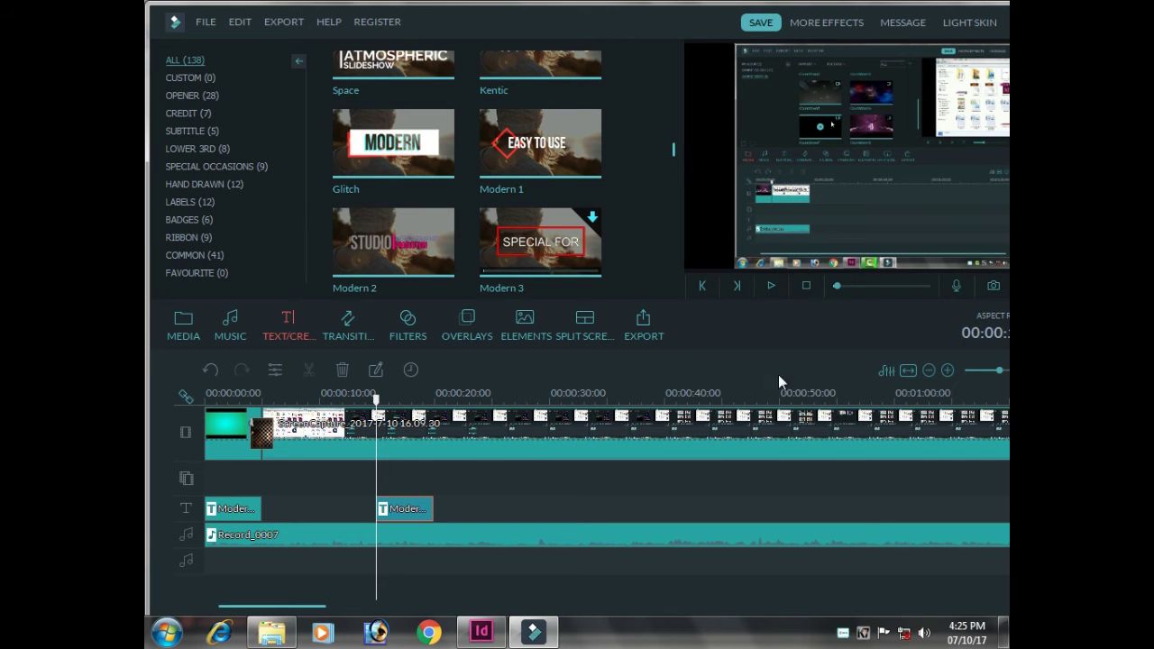
- Play back the FILMORA title over the screen capture and pause after it ends
{"action": "left_click", "coordinate": [770, 286]}
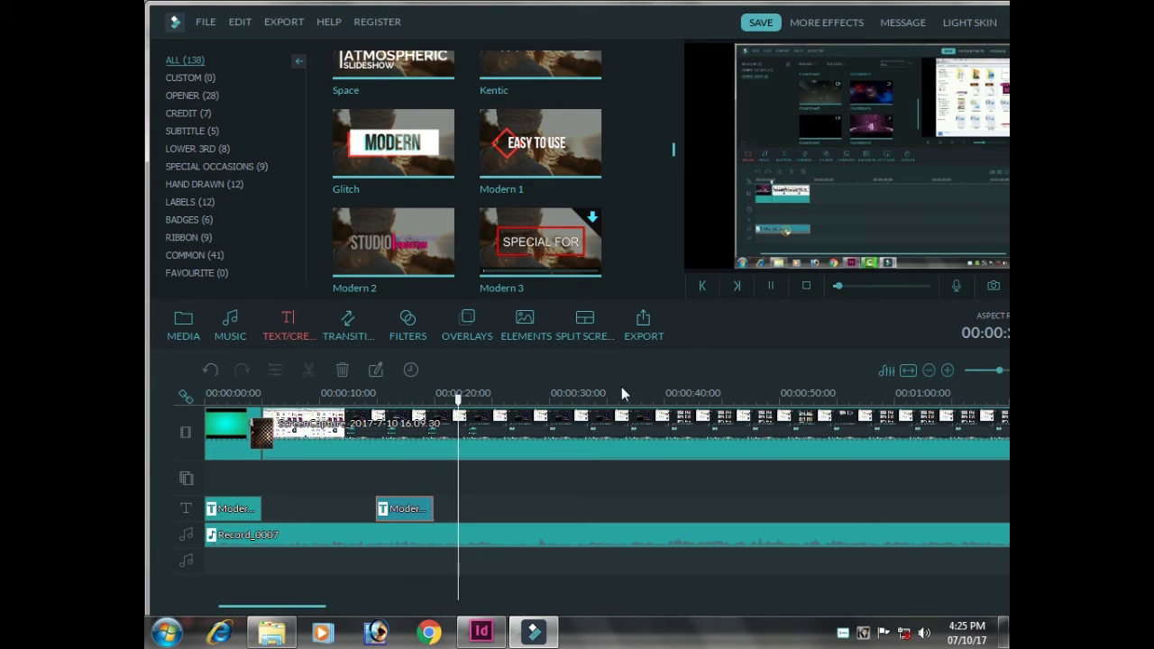
{"action": "left_click", "coordinate": [769, 287]}
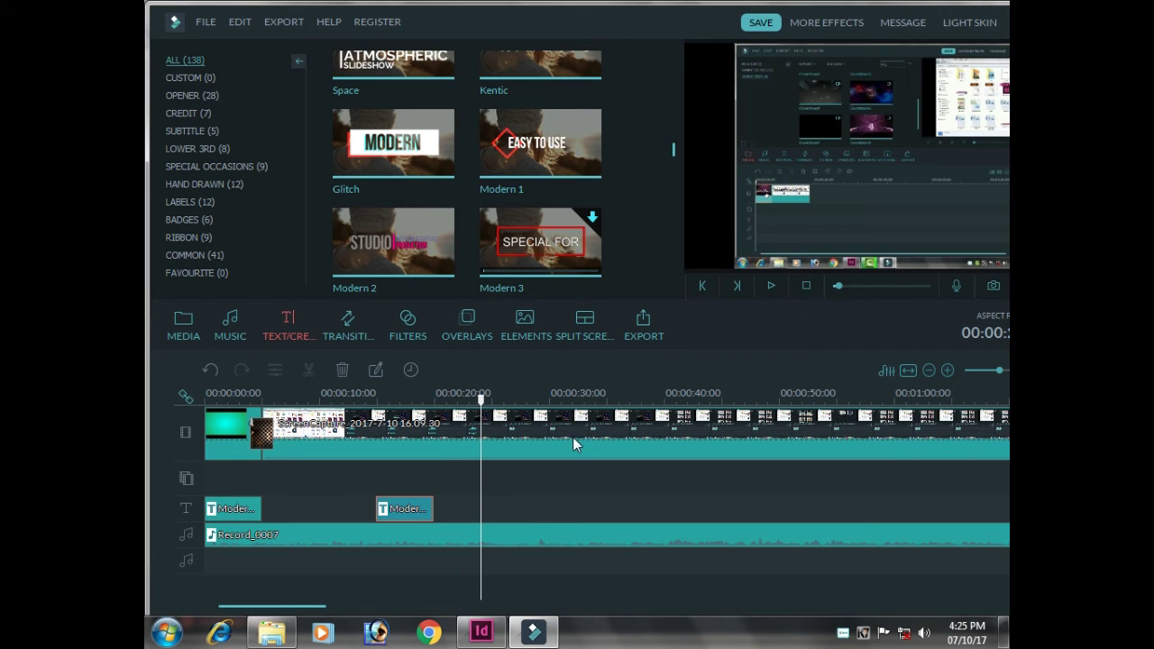
- Apply the Colorful Light Leaks 2 filter at the start of the timeline, over the gradient intro
{"action": "left_click_drag", "start_coordinate": [999, 370], "coordinate": [984, 370]}
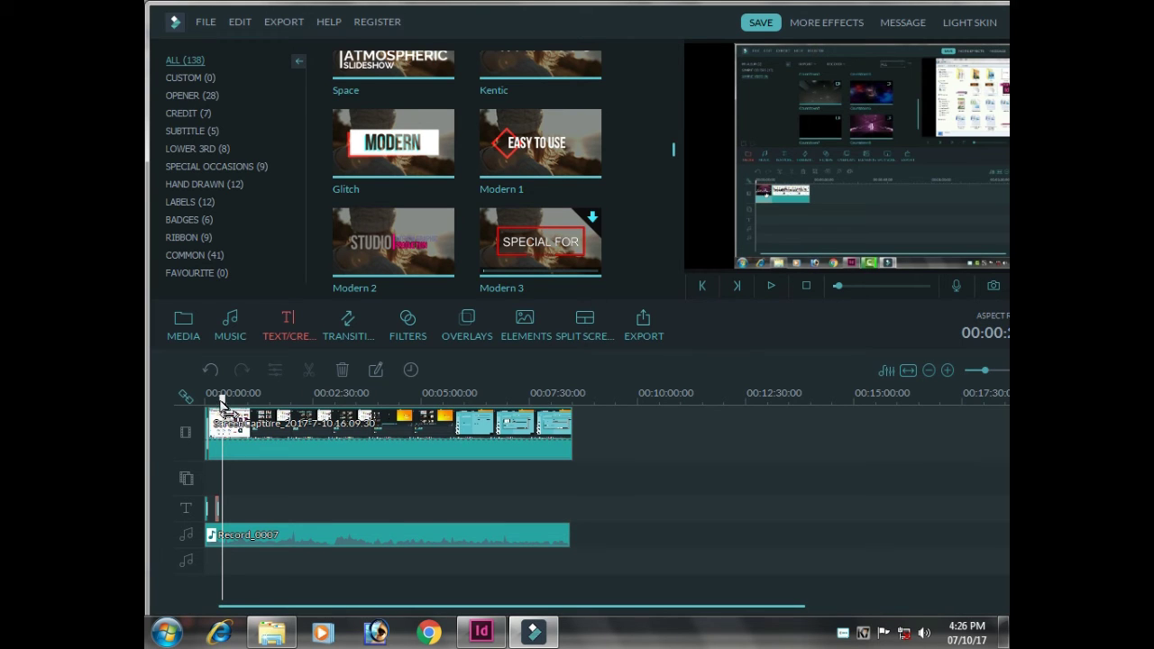
{"action": "left_click_drag", "start_coordinate": [222, 406], "coordinate": [188, 408]}
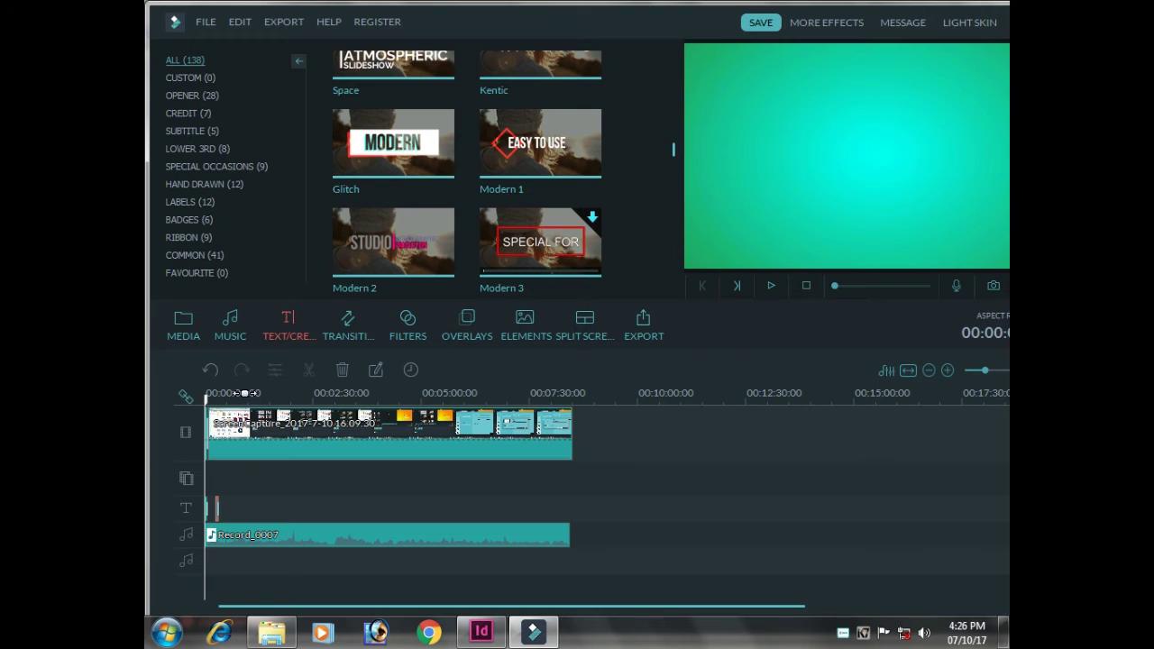
{"action": "left_click", "coordinate": [489, 260]}
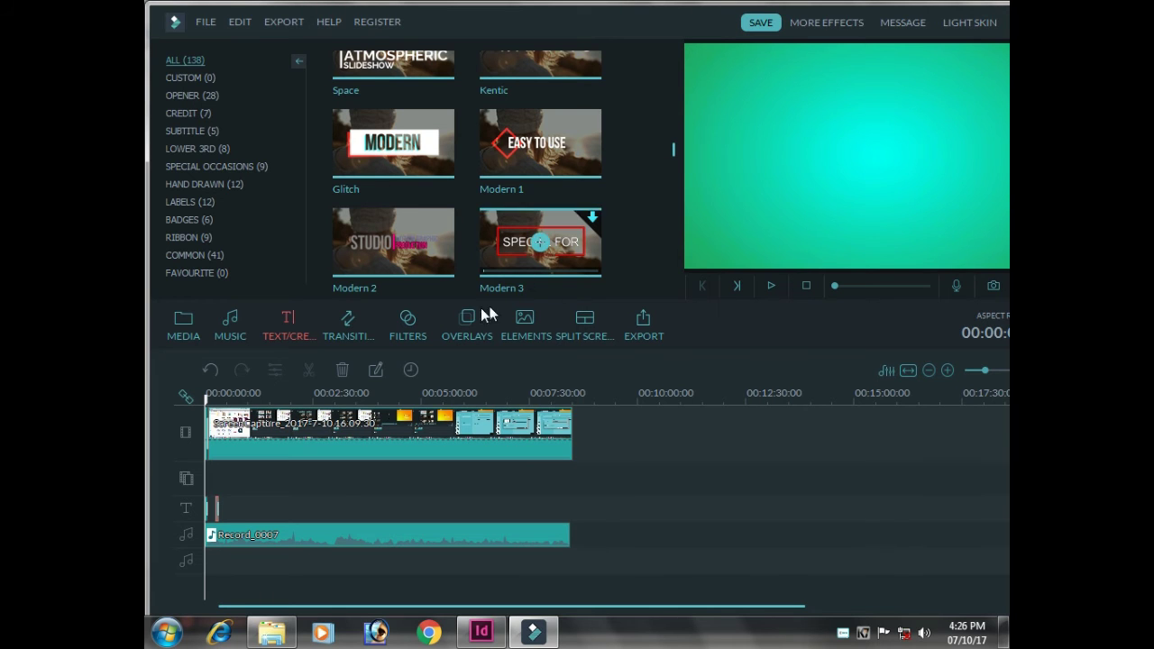
{"action": "left_click", "coordinate": [406, 333]}
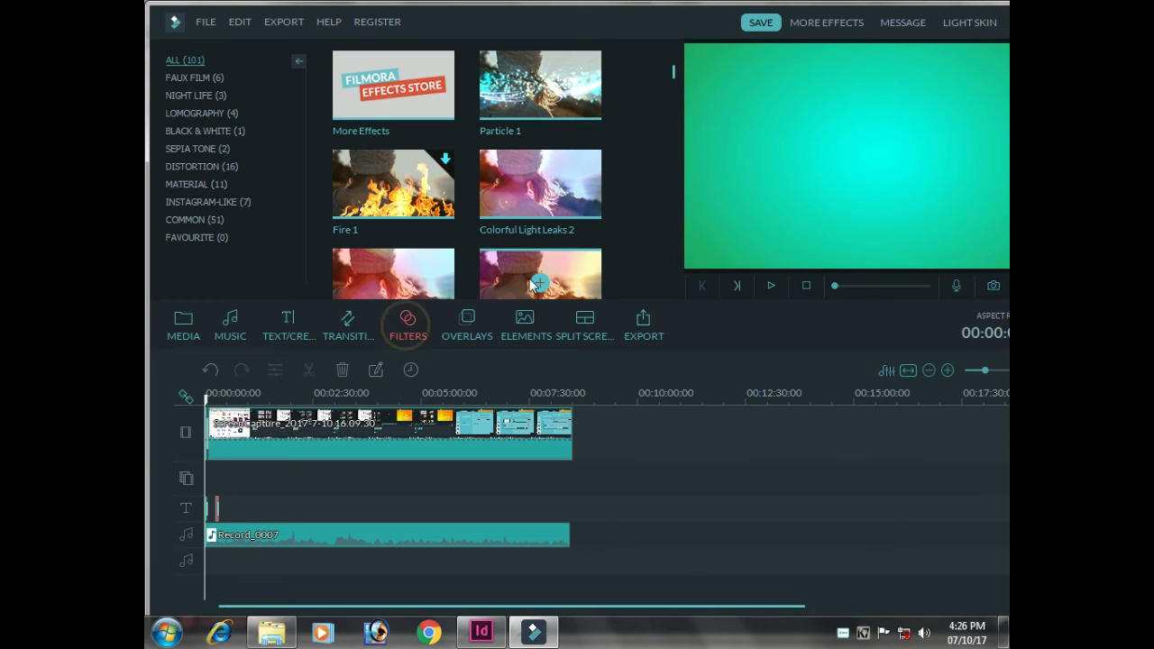
{"action": "left_click", "coordinate": [541, 186]}
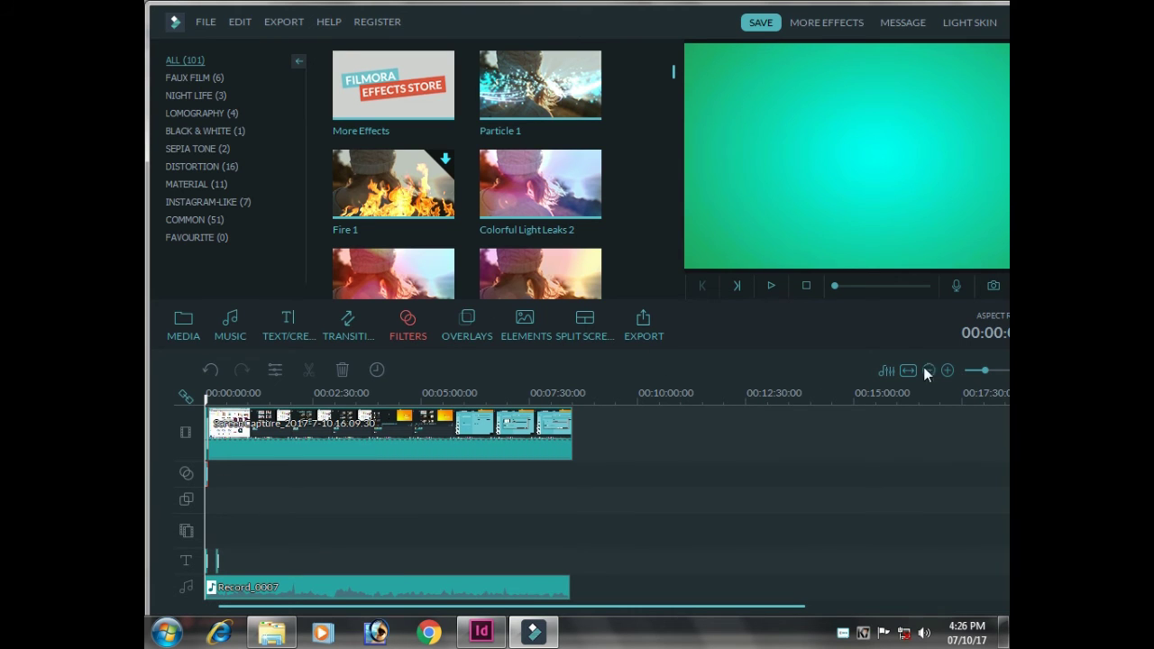
{"action": "left_click_drag", "start_coordinate": [984, 370], "coordinate": [994, 368]}
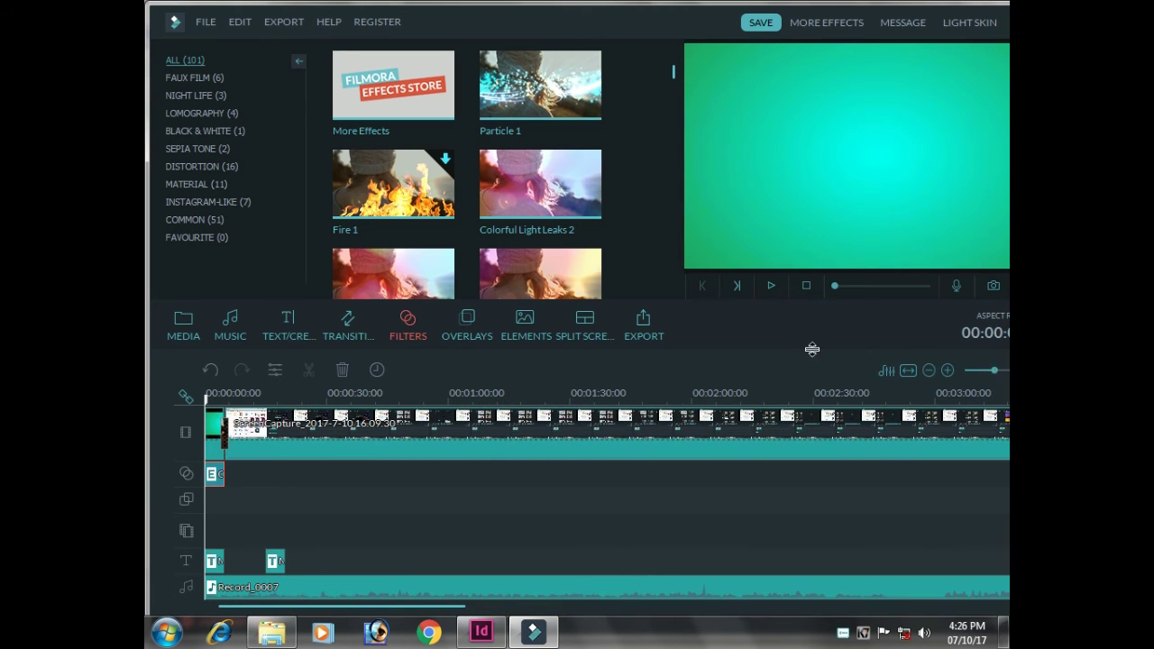
- Preview the filtered intro and delete the Colorful Light Leaks 2 filter clip
{"action": "left_click", "coordinate": [773, 287]}
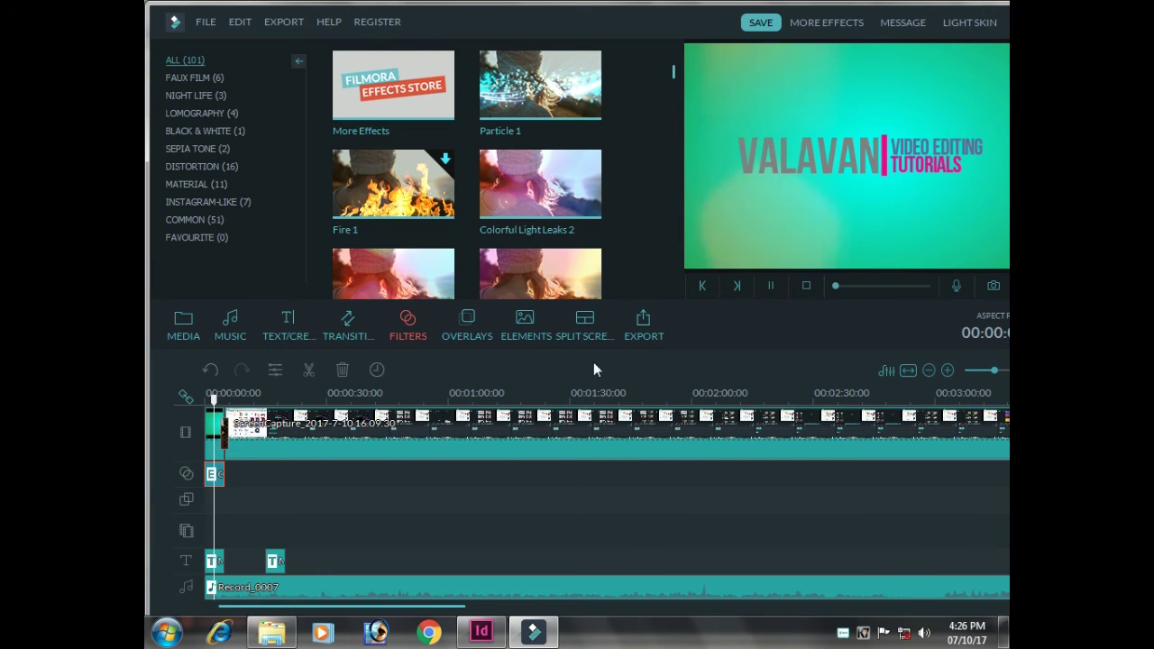
{"action": "left_click", "coordinate": [213, 475]}
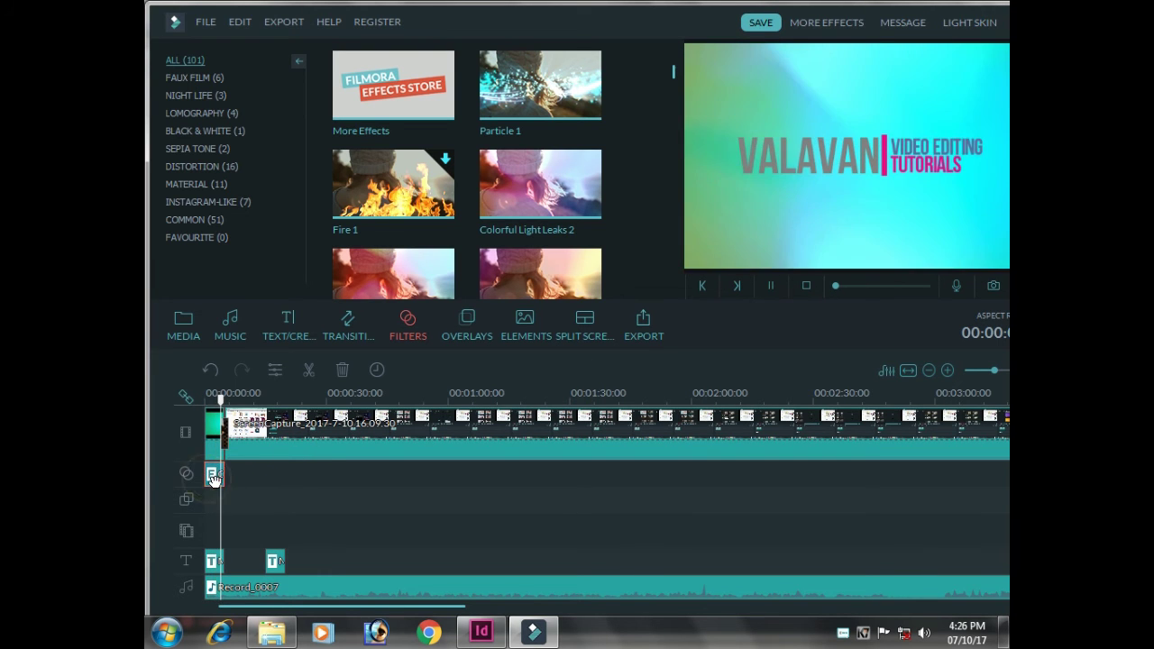
{"action": "key", "text": "Delete"}
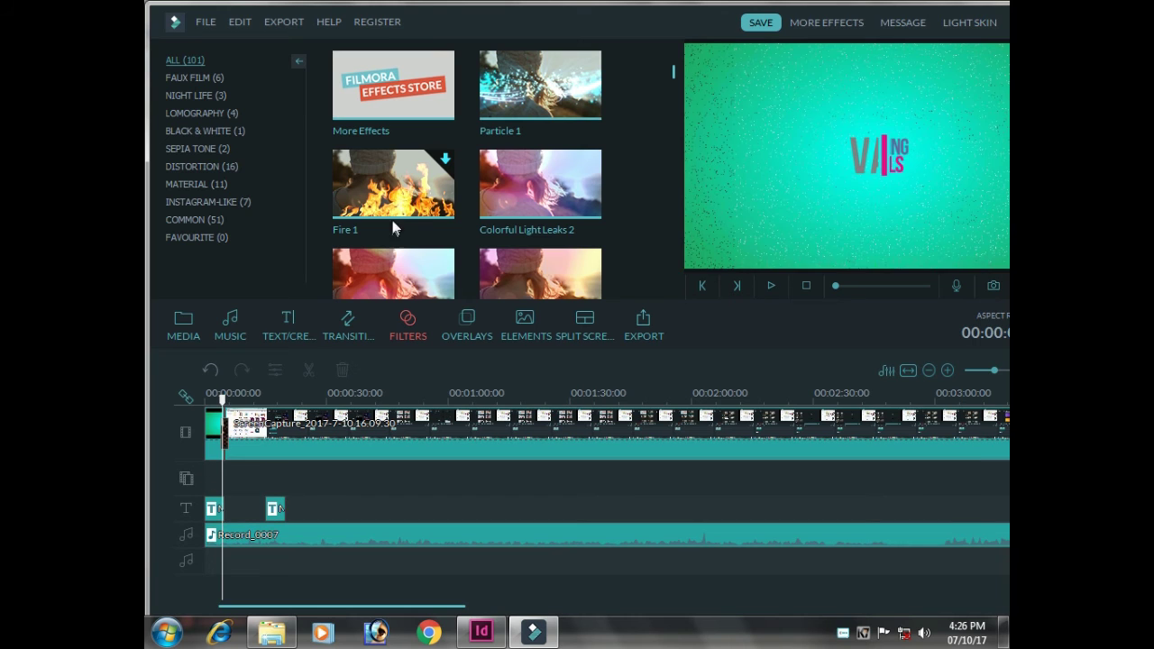
- Apply the red light-leak filter listed below Fire 1 at the start of the timeline and play back the intro
{"action": "left_click", "coordinate": [395, 285]}
{"action": "left_click_drag", "start_coordinate": [395, 285], "coordinate": [194, 477]}
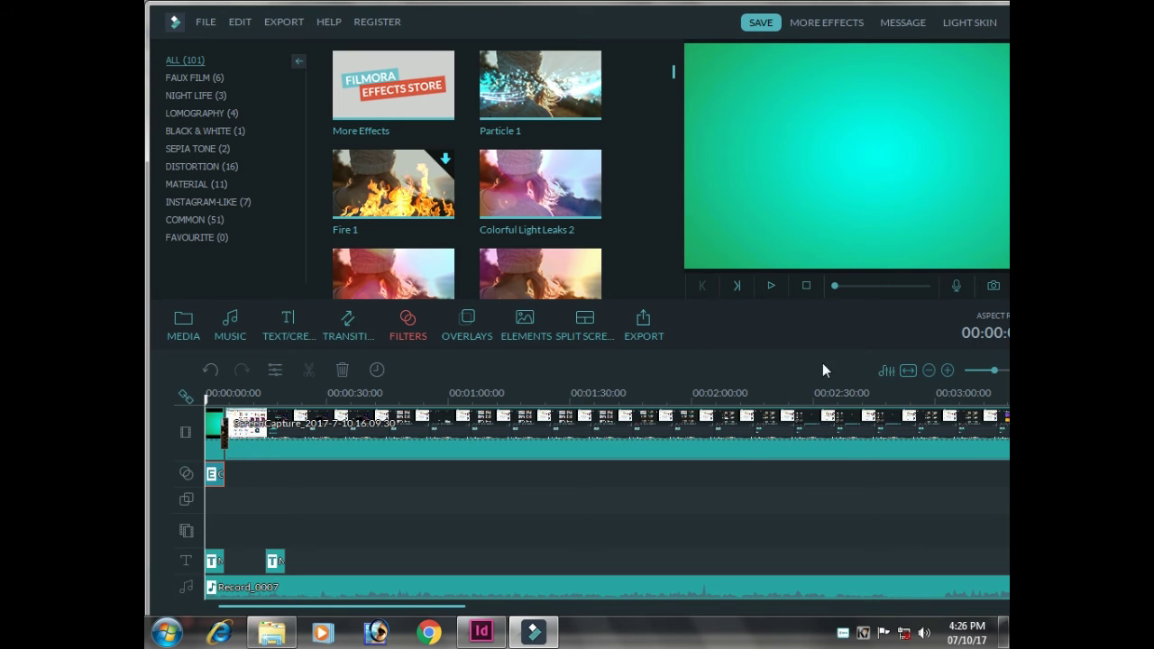
{"action": "left_click", "coordinate": [772, 285]}
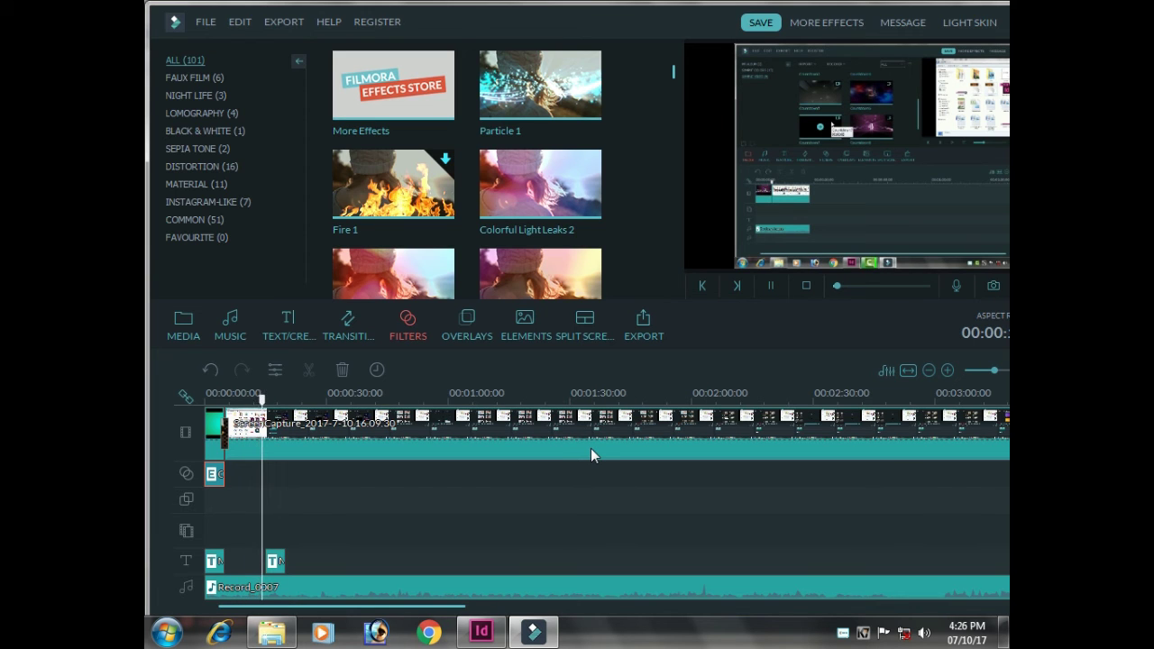
- Browse the Overlays, Elements and Split Screen effect libraries while the preview plays
{"action": "left_click", "coordinate": [462, 320]}
{"action": "left_click", "coordinate": [522, 321]}
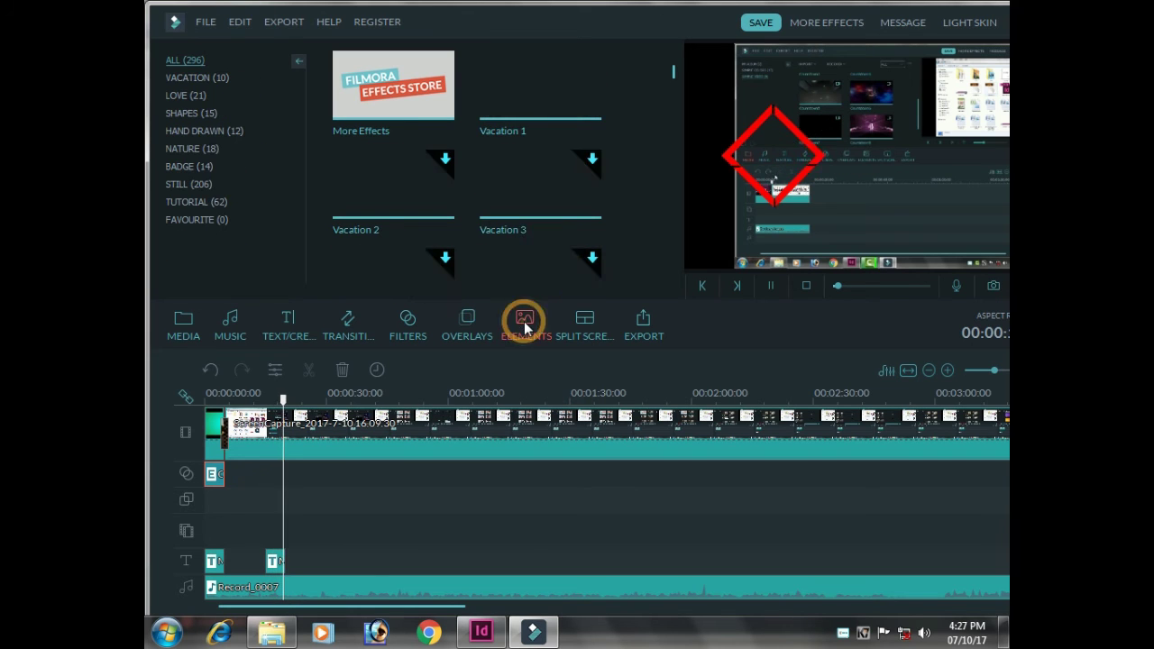
{"action": "left_click", "coordinate": [581, 329]}
{"action": "left_click", "coordinate": [519, 328]}
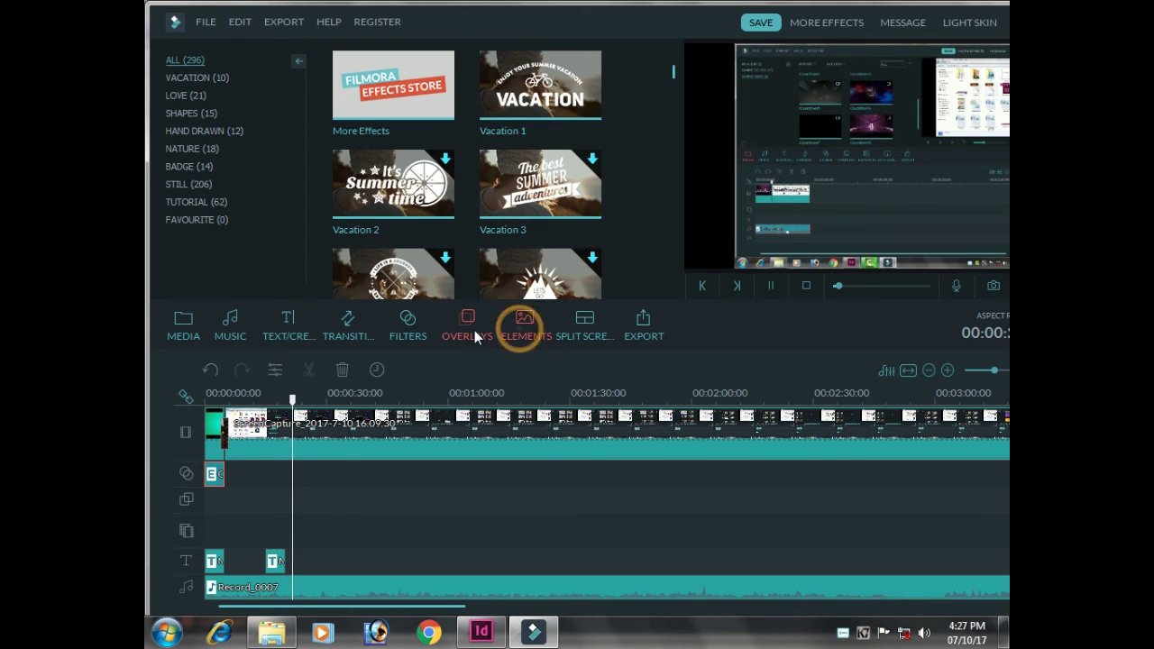
{"action": "left_click", "coordinate": [474, 330]}
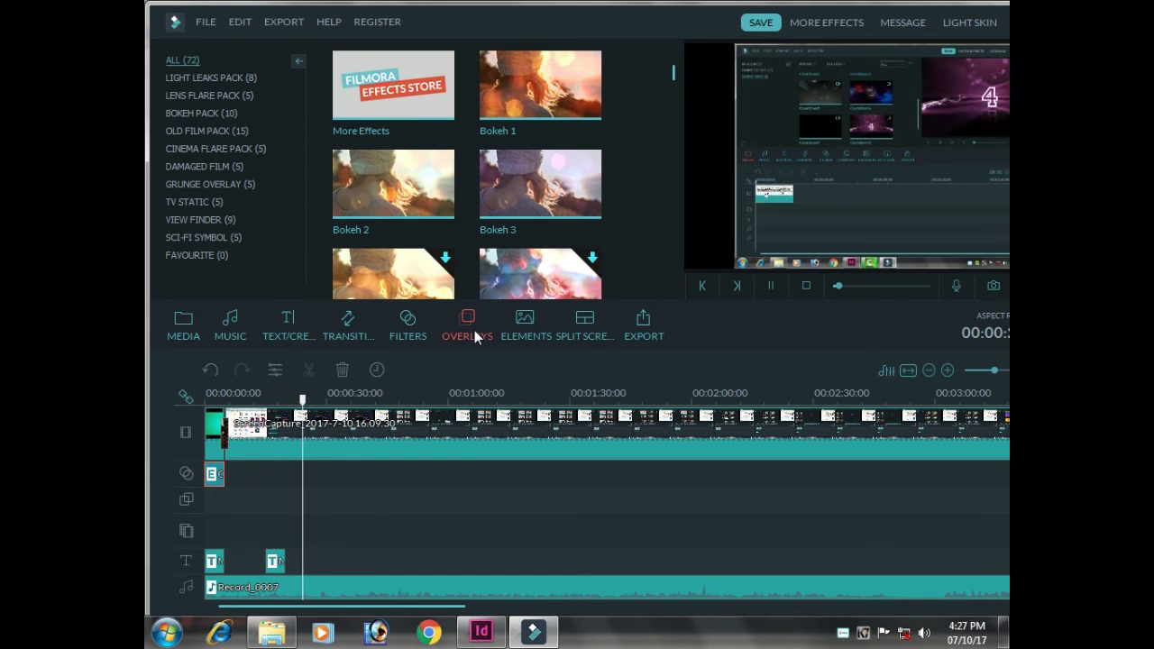
- Pause the preview, move the FILMORA title toward the intro title and delete it
{"action": "left_click", "coordinate": [836, 286]}
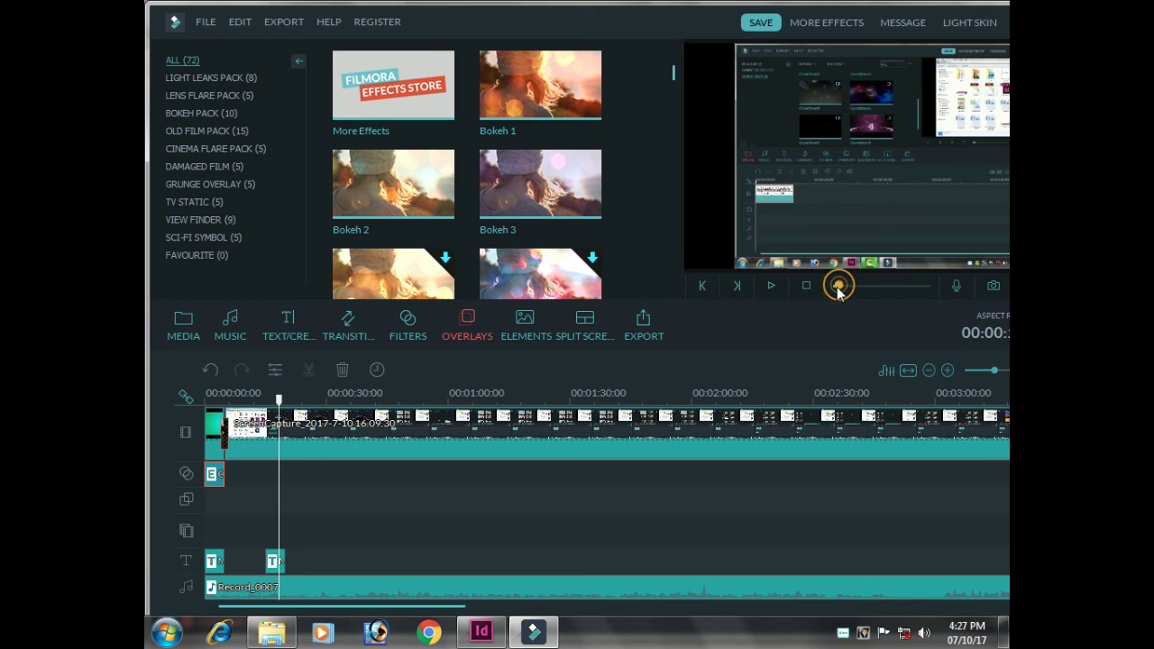
{"action": "left_click", "coordinate": [770, 285]}
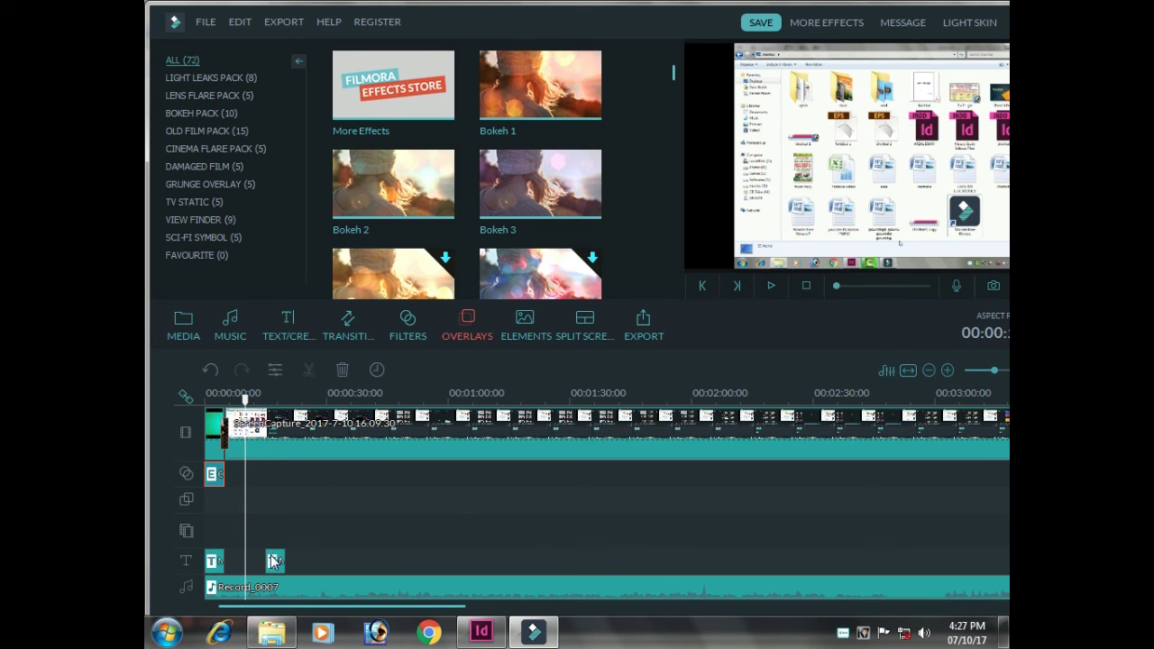
{"action": "left_click_drag", "start_coordinate": [274, 560], "coordinate": [230, 563]}
{"action": "key", "text": "Delete"}
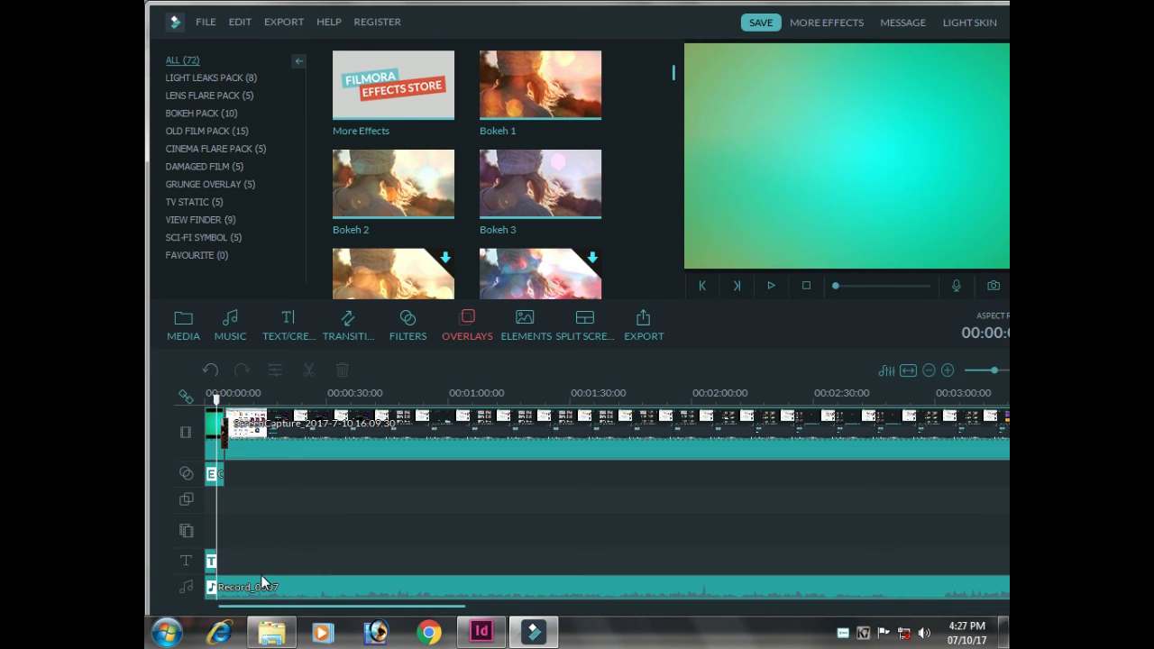
- Insert the three-panel split screen with slanted parallel dividers between the gradient intro and the screen capture
{"action": "left_click", "coordinate": [521, 325]}
{"action": "left_click", "coordinate": [591, 337]}
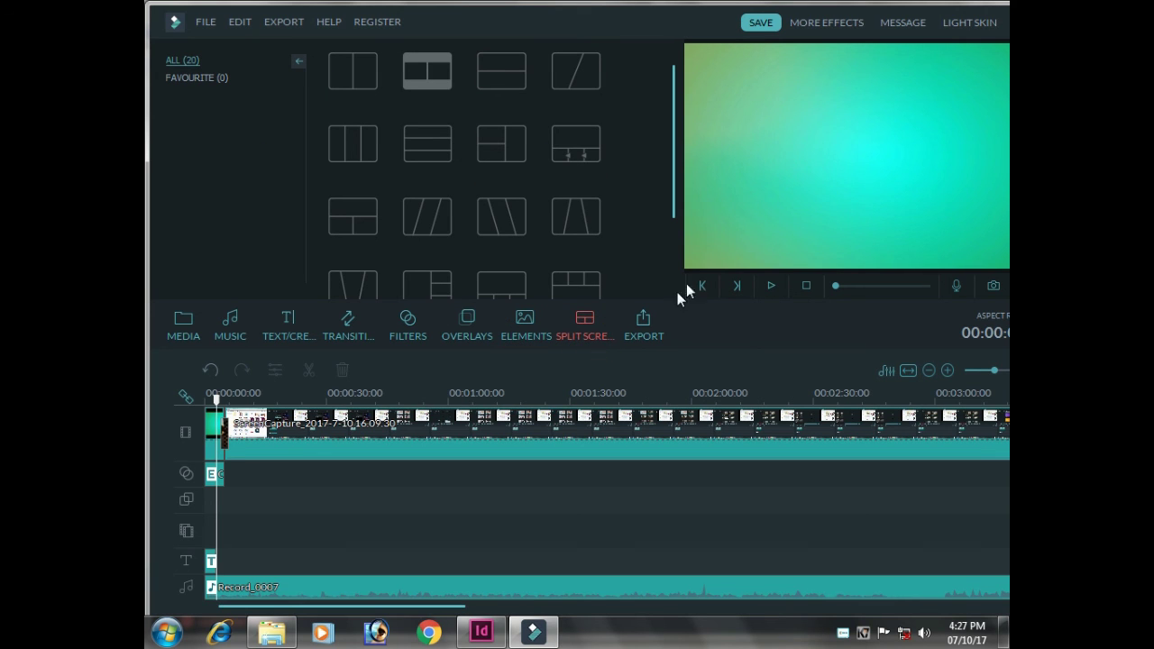
{"action": "left_click_drag", "start_coordinate": [671, 199], "coordinate": [659, 159]}
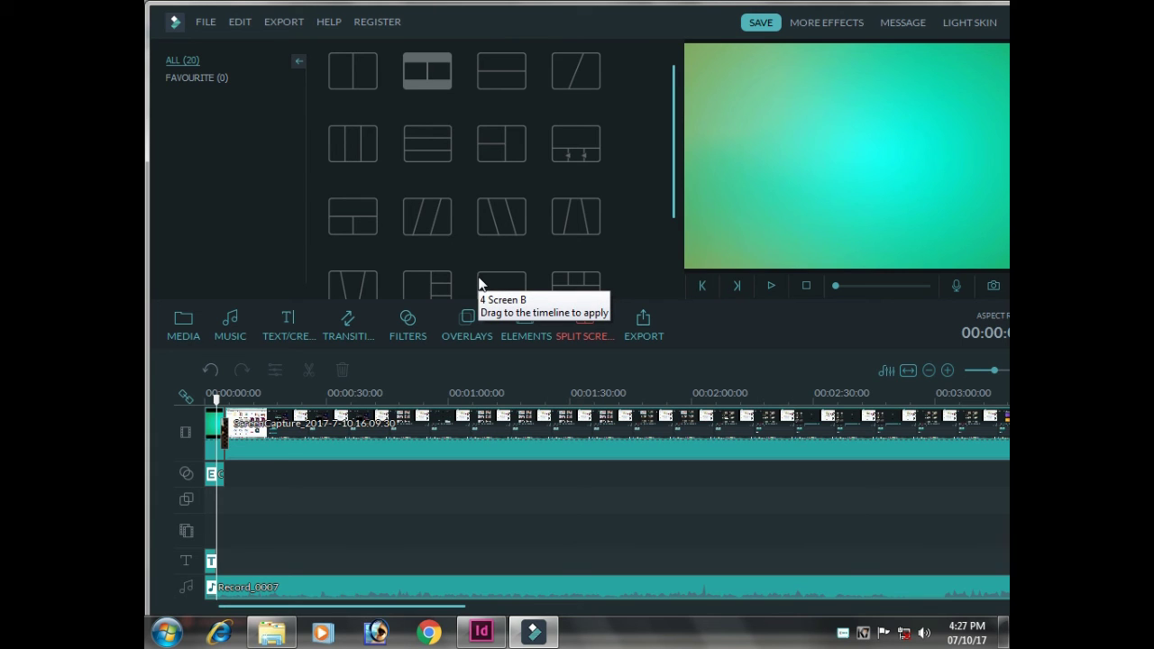
{"action": "left_click", "coordinate": [526, 232]}
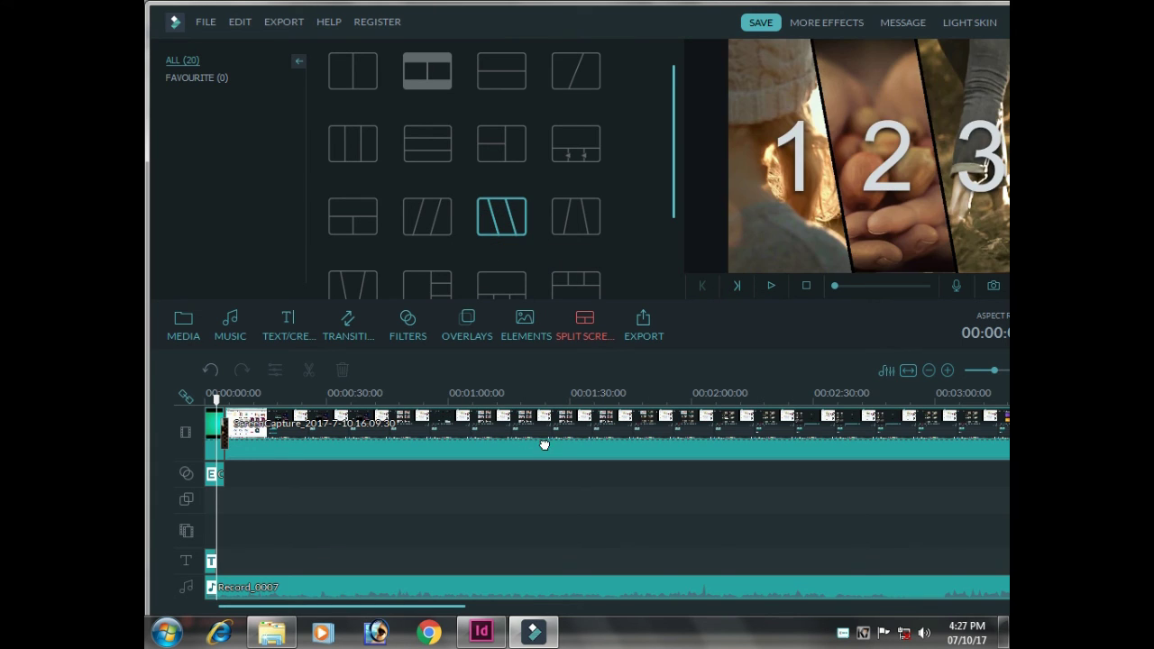
{"action": "left_click", "coordinate": [541, 441]}
{"action": "left_click", "coordinate": [559, 398]}
{"action": "mouse_move", "coordinate": [515, 233]}
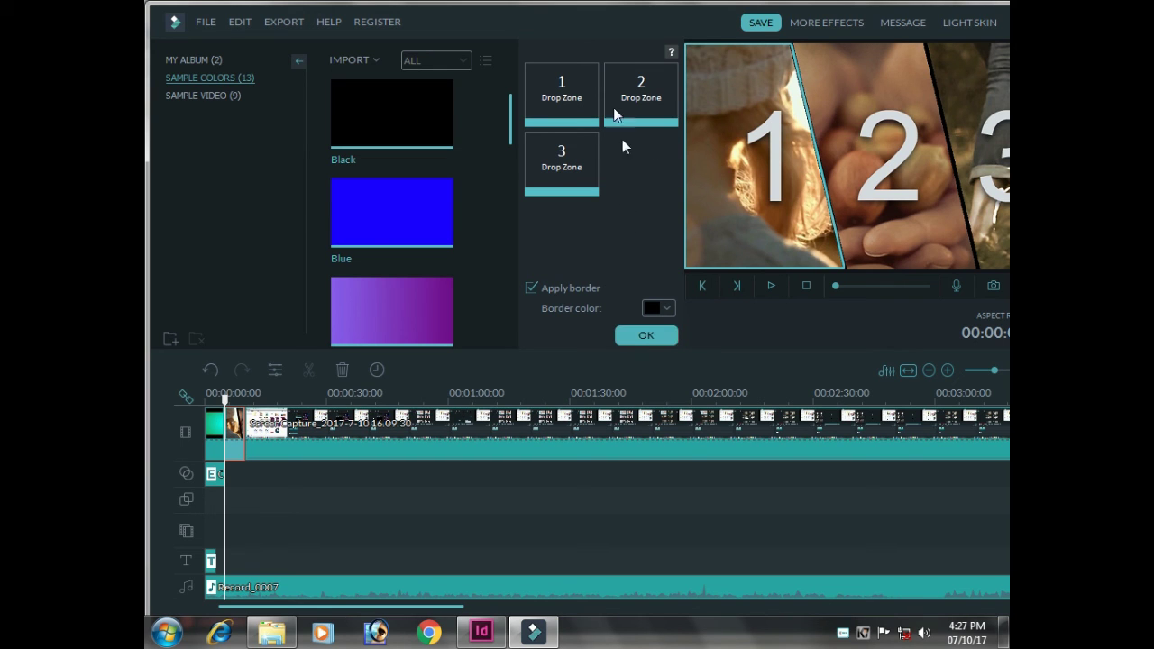
- Fill the split screen's drop zones with Blue, Gradient1 and the orange-yellow gradient, and confirm
{"action": "left_click", "coordinate": [564, 169]}
{"action": "left_click", "coordinate": [370, 198]}
{"action": "left_click_drag", "start_coordinate": [487, 169], "coordinate": [561, 90]}
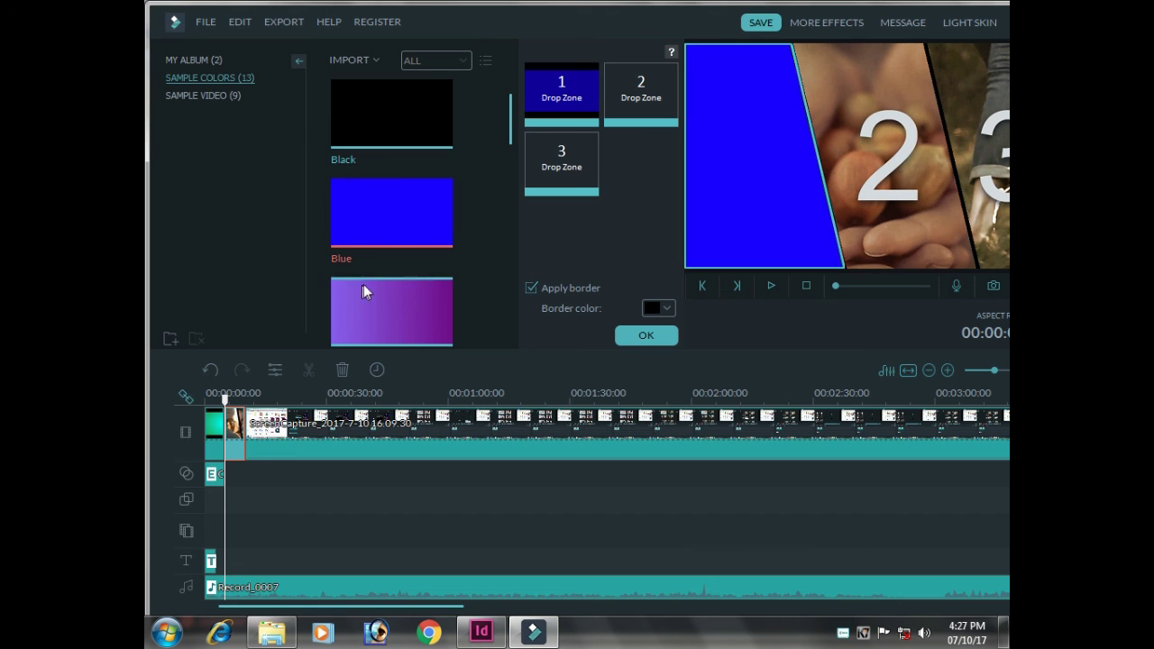
{"action": "left_click_drag", "start_coordinate": [635, 99], "coordinate": [632, 102]}
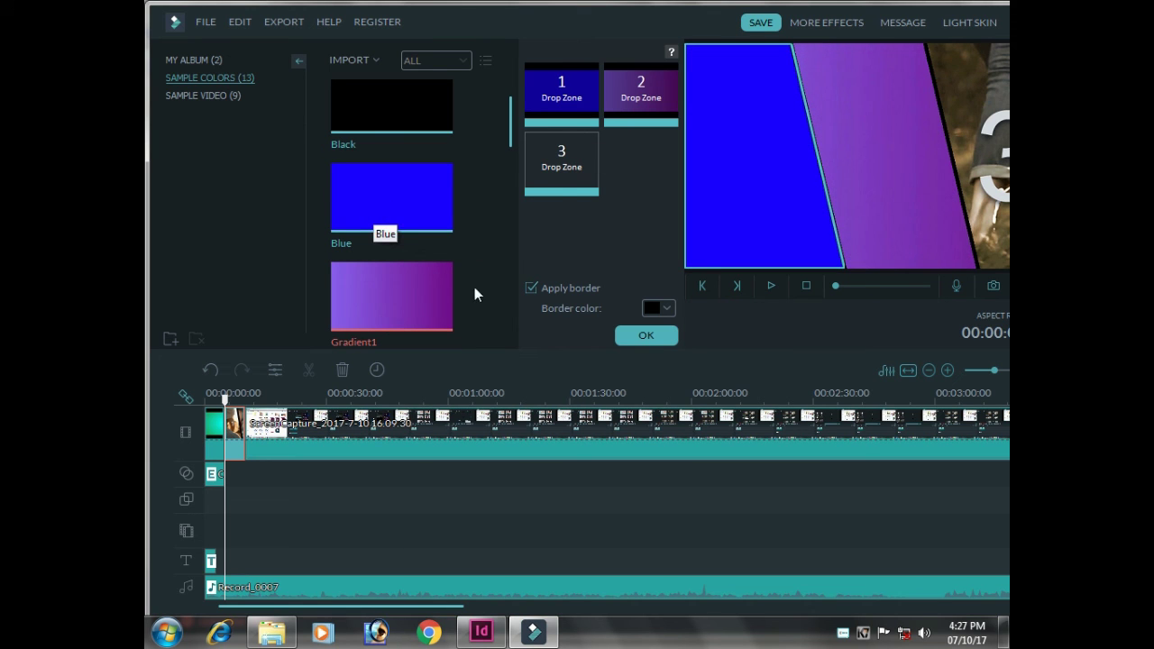
{"action": "left_click_drag", "start_coordinate": [510, 135], "coordinate": [510, 162]}
{"action": "left_click_drag", "start_coordinate": [386, 291], "coordinate": [557, 164]}
{"action": "left_click", "coordinate": [645, 334]}
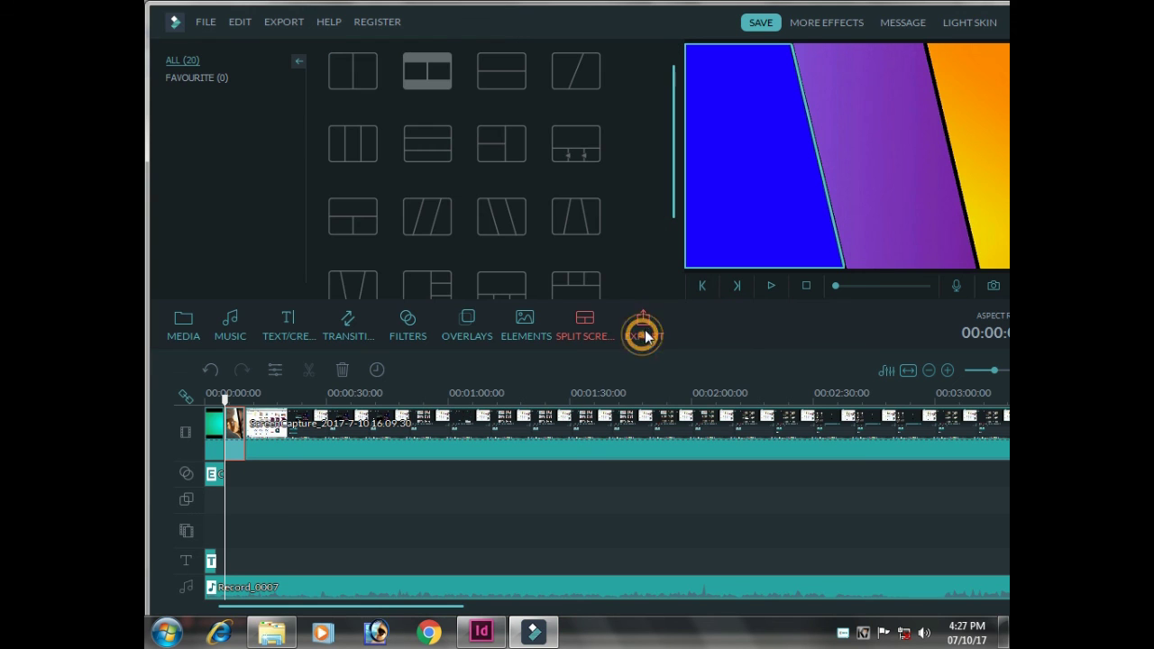
- Play back the split screen into the screen capture and pause shortly after it
{"action": "left_click", "coordinate": [768, 284]}
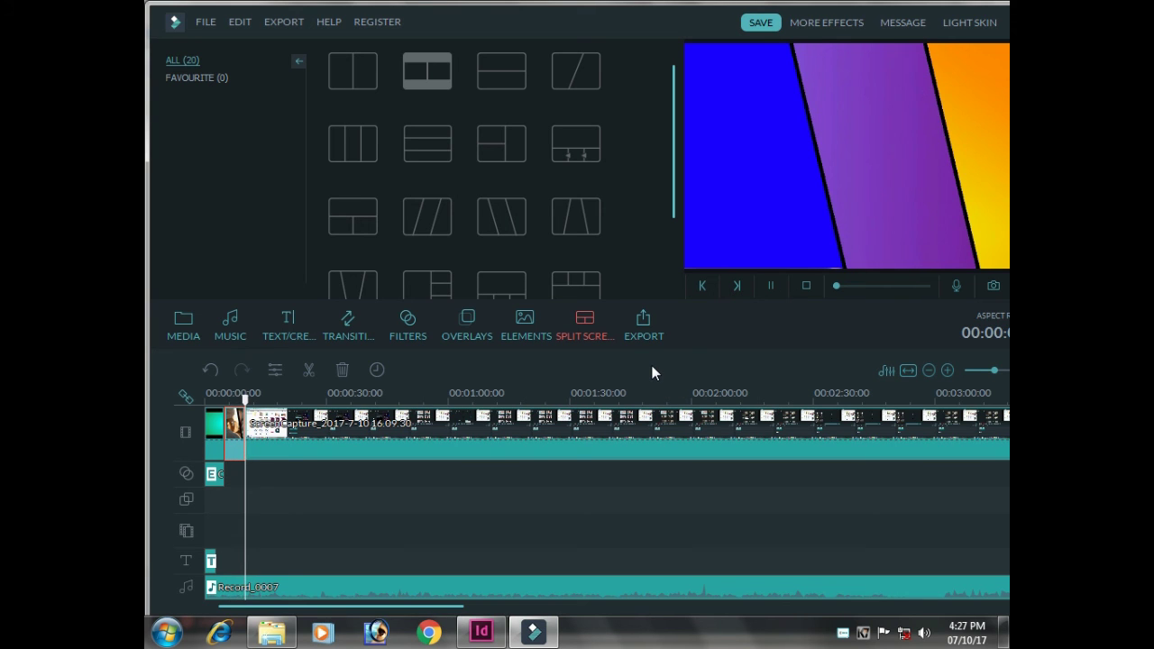
{"action": "left_click", "coordinate": [772, 285]}
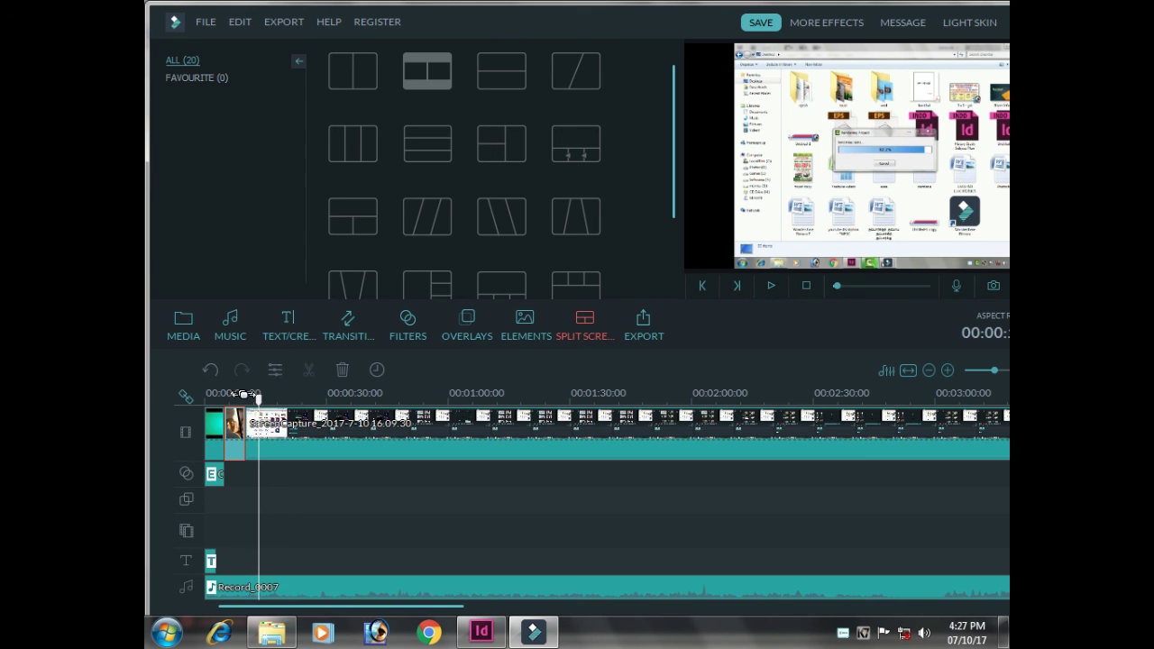
- Play the project from the start through the gradient intro and pause within the split screen
{"action": "left_click_drag", "start_coordinate": [257, 397], "coordinate": [207, 396]}
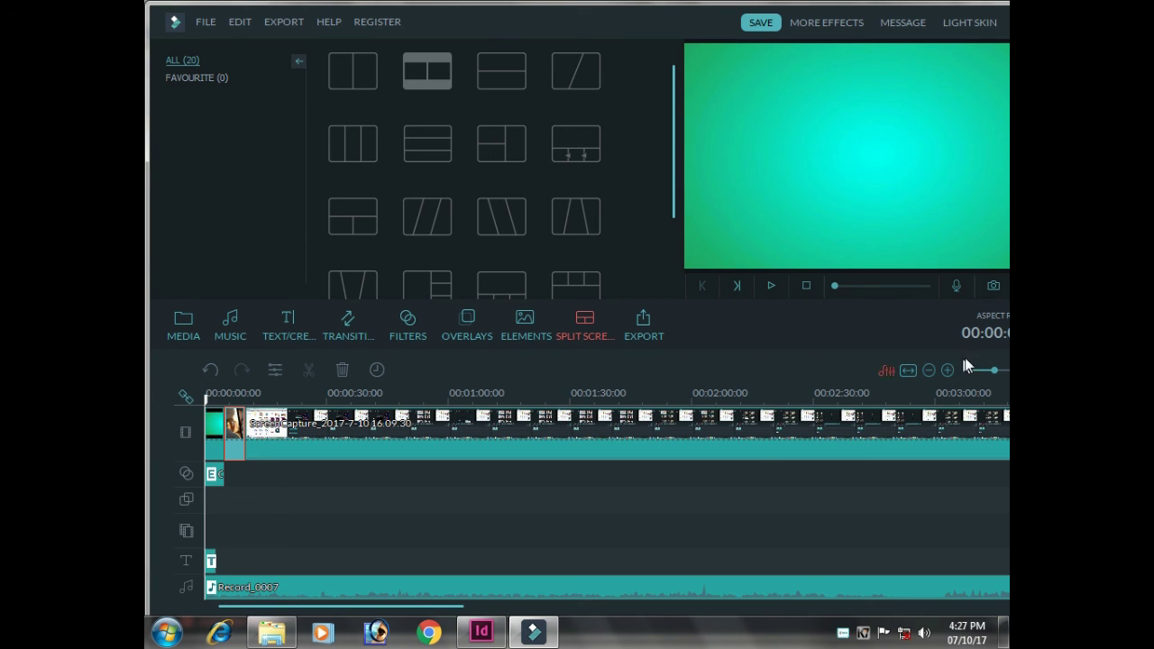
{"action": "left_click", "coordinate": [767, 285]}
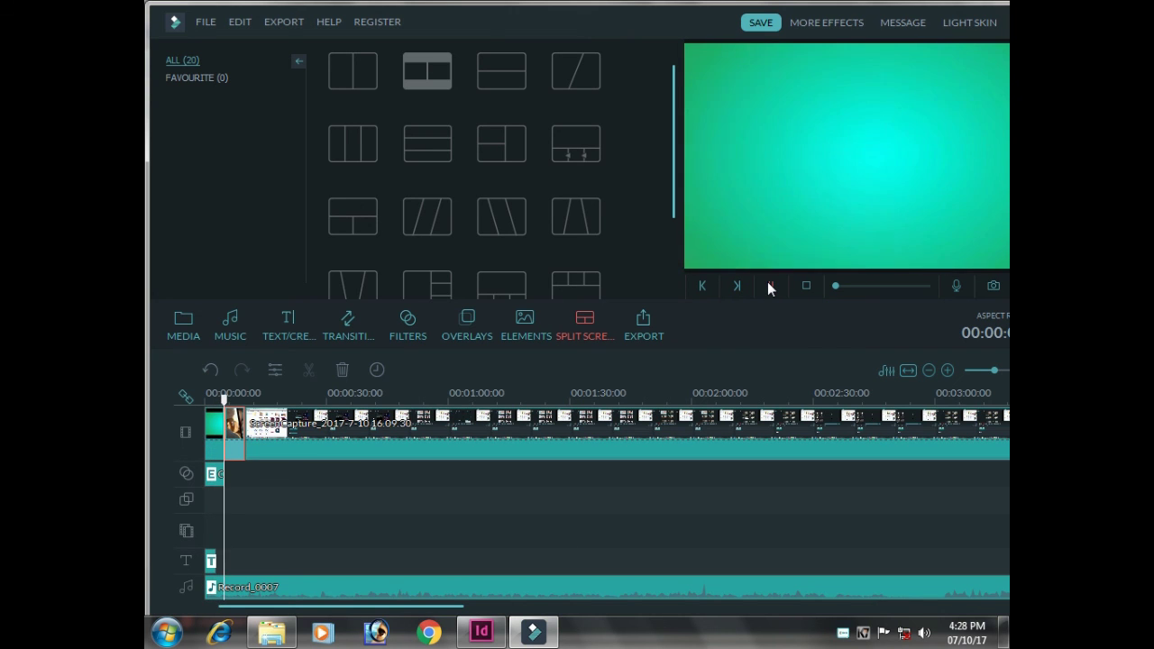
{"action": "left_click", "coordinate": [767, 283]}
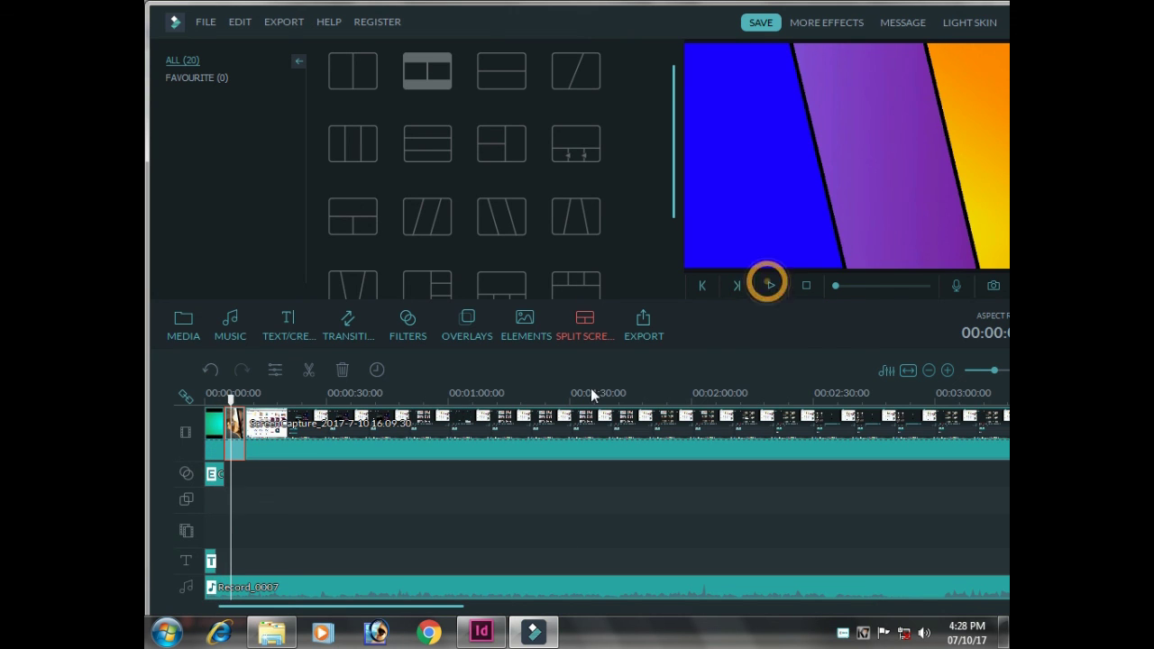
- Open the three-panel split screen's drop zone settings, delete the split screen from the timeline and close the settings
{"action": "left_click", "coordinate": [996, 370]}
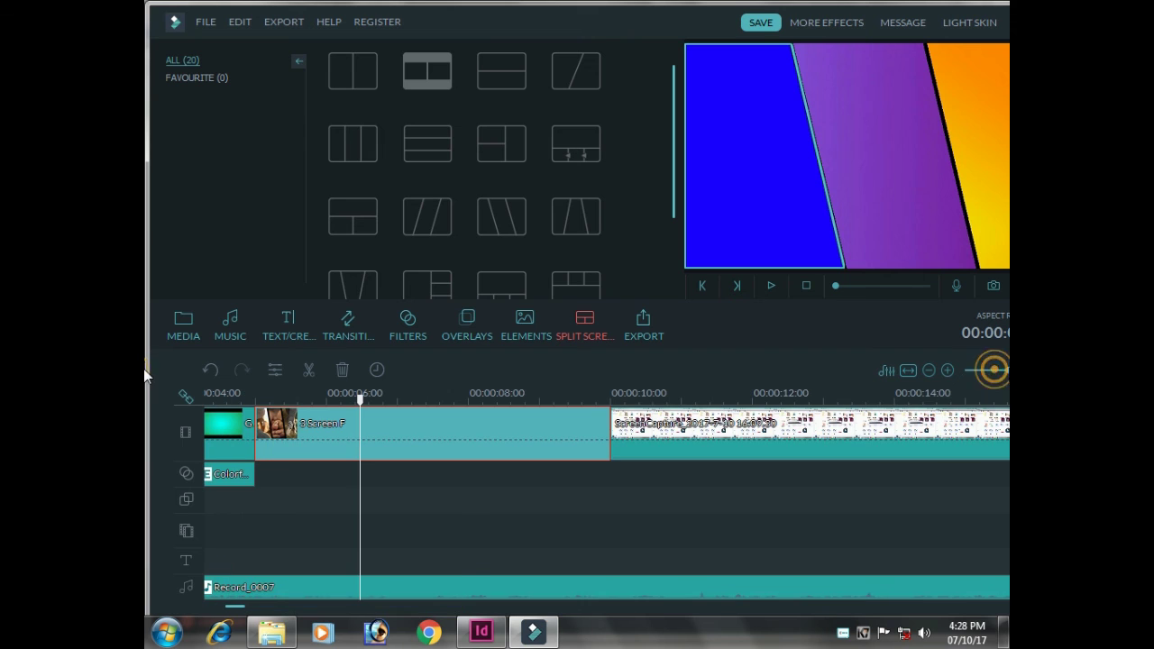
{"action": "double_click", "coordinate": [435, 431]}
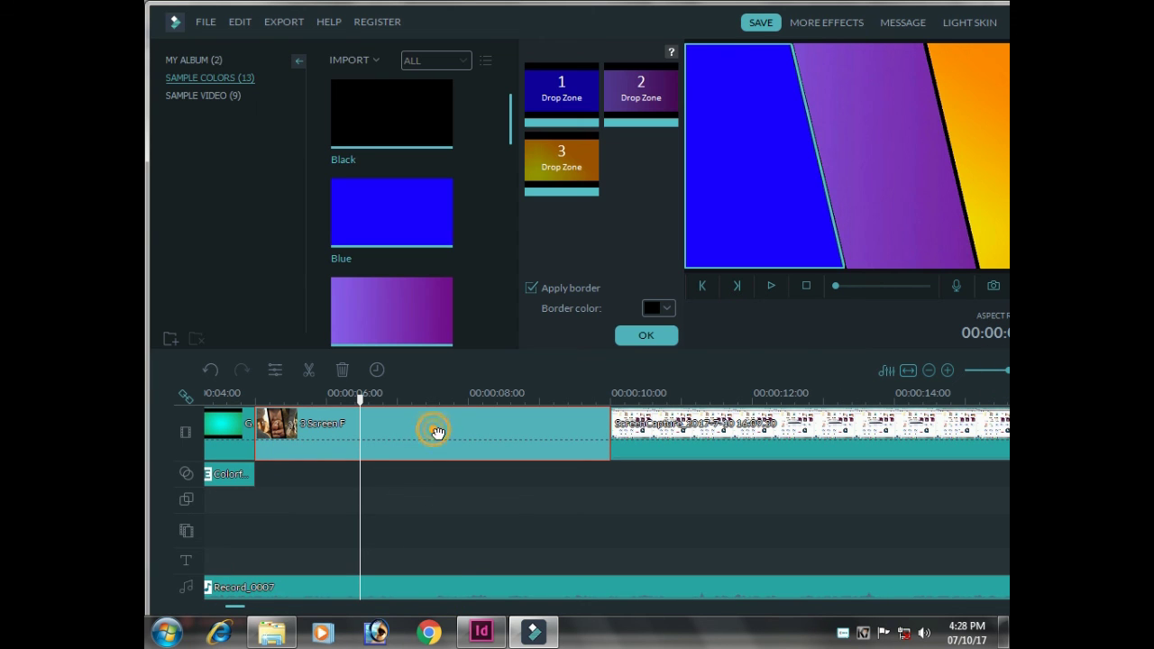
{"action": "left_click", "coordinate": [570, 98]}
{"action": "key", "text": "Delete"}
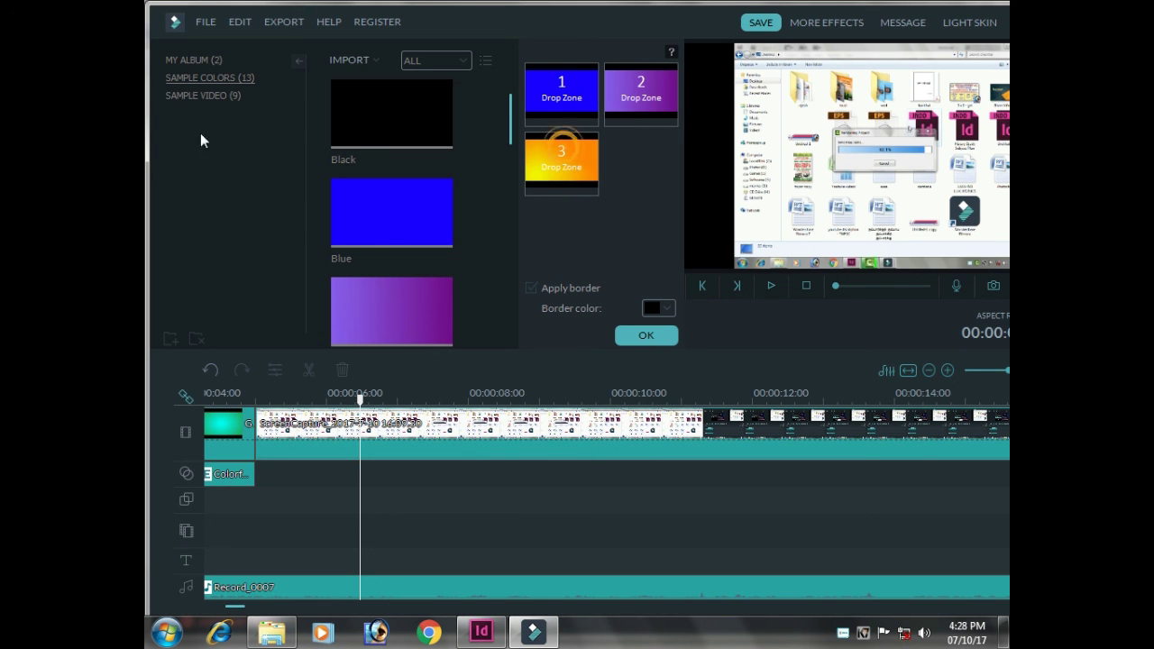
{"action": "left_click", "coordinate": [646, 334]}
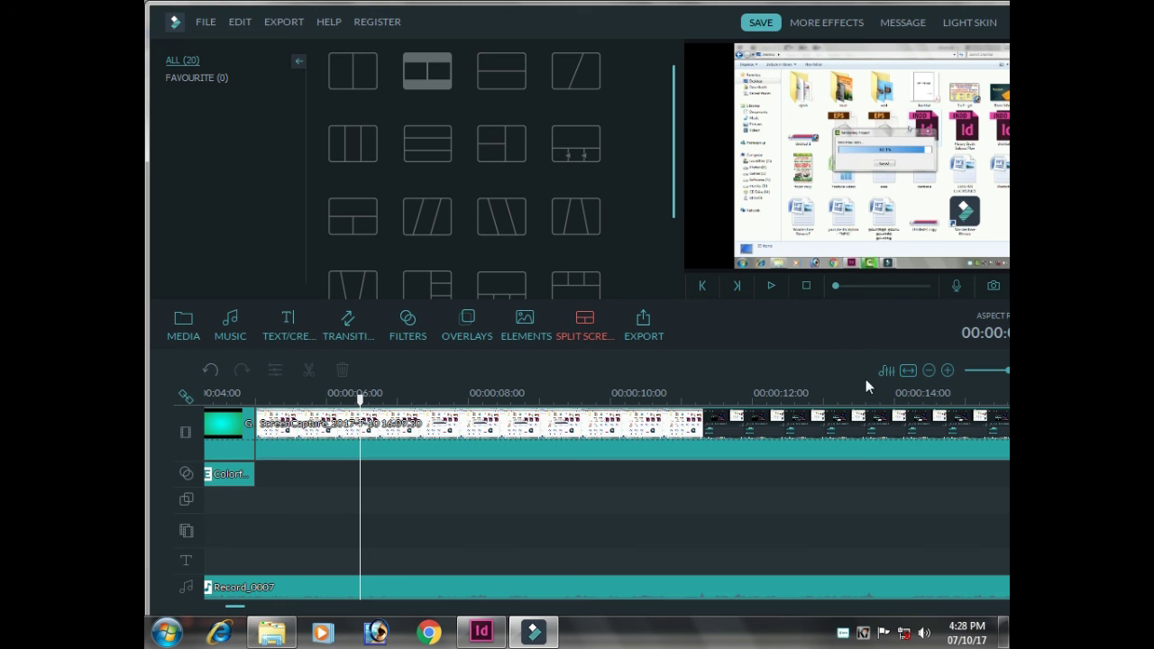
- Name the output sample2 and export the project as an MP4 video at 1280*720
{"action": "left_click", "coordinate": [908, 369]}
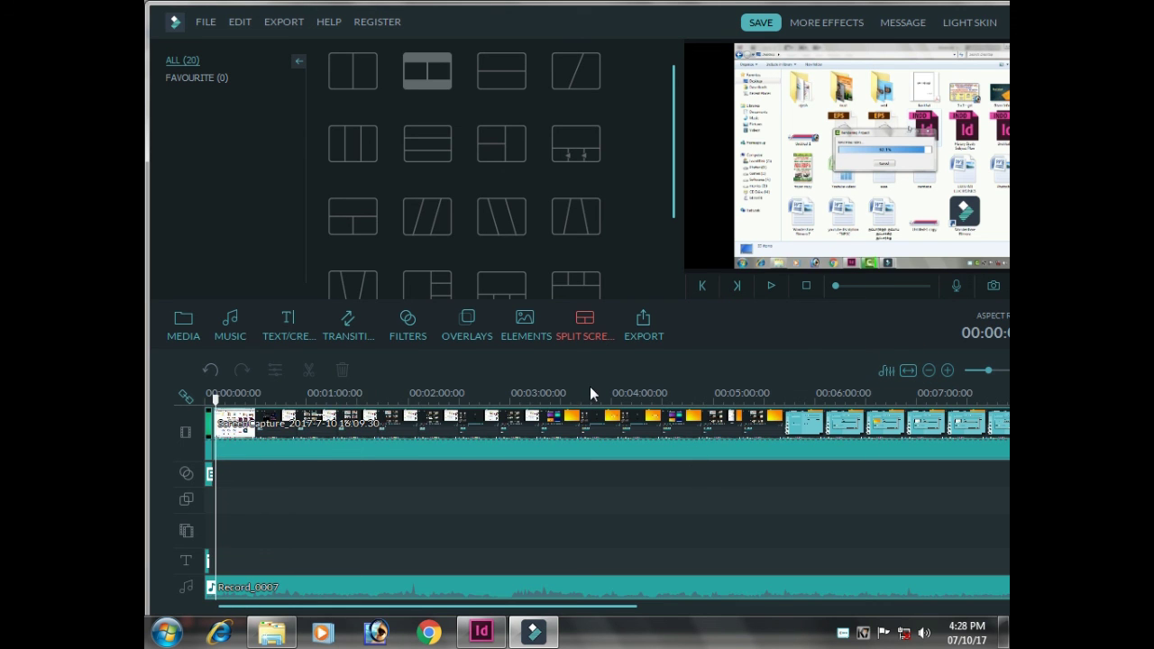
{"action": "left_click", "coordinate": [645, 334]}
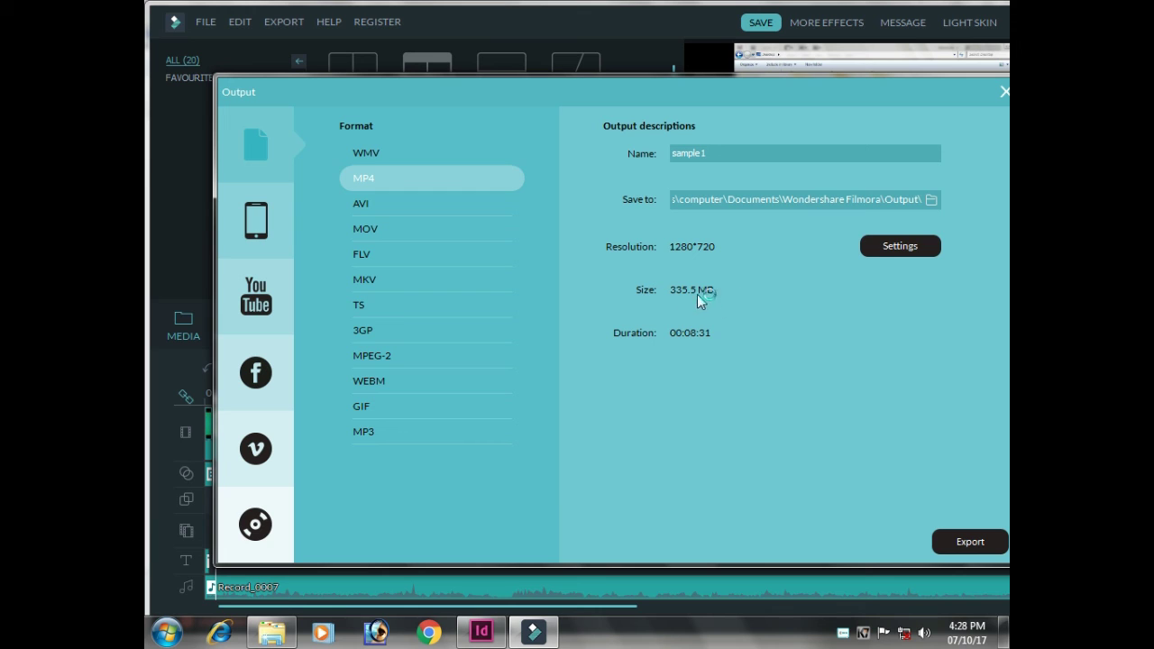
{"action": "left_click", "coordinate": [763, 154]}
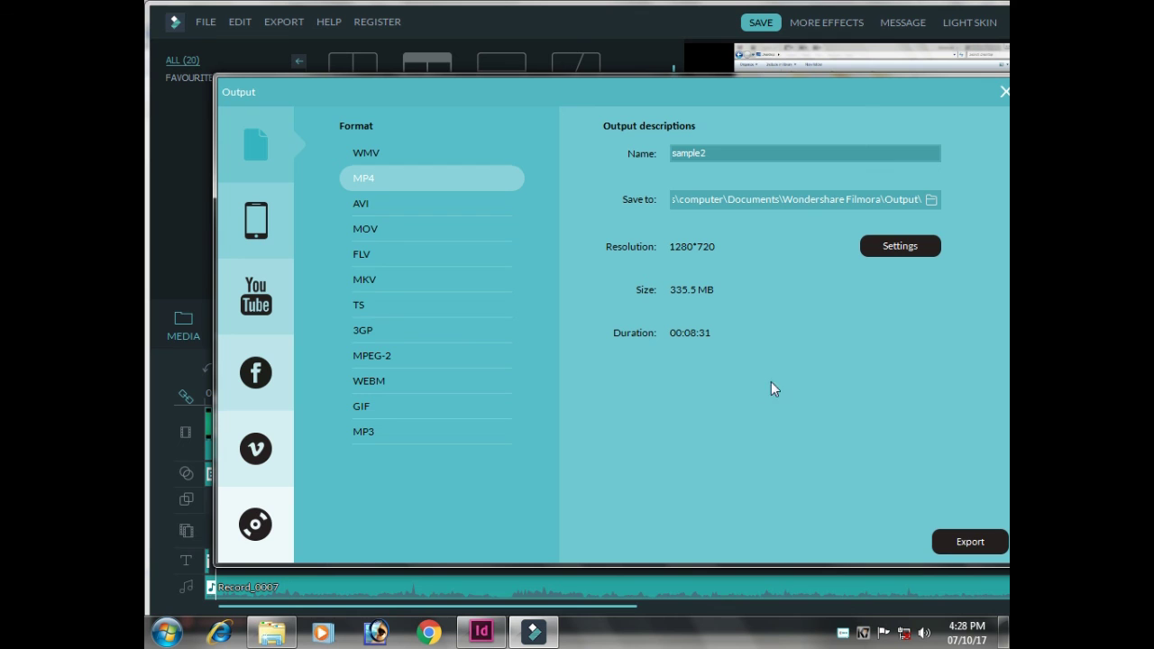
{"action": "left_click", "coordinate": [974, 545]}
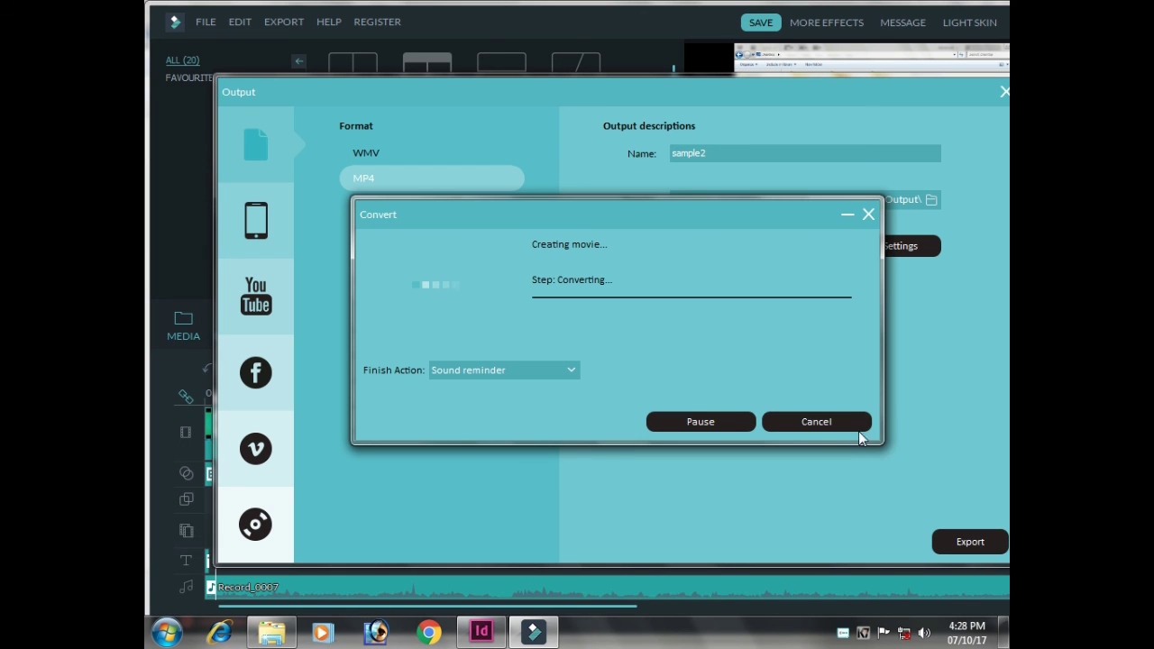